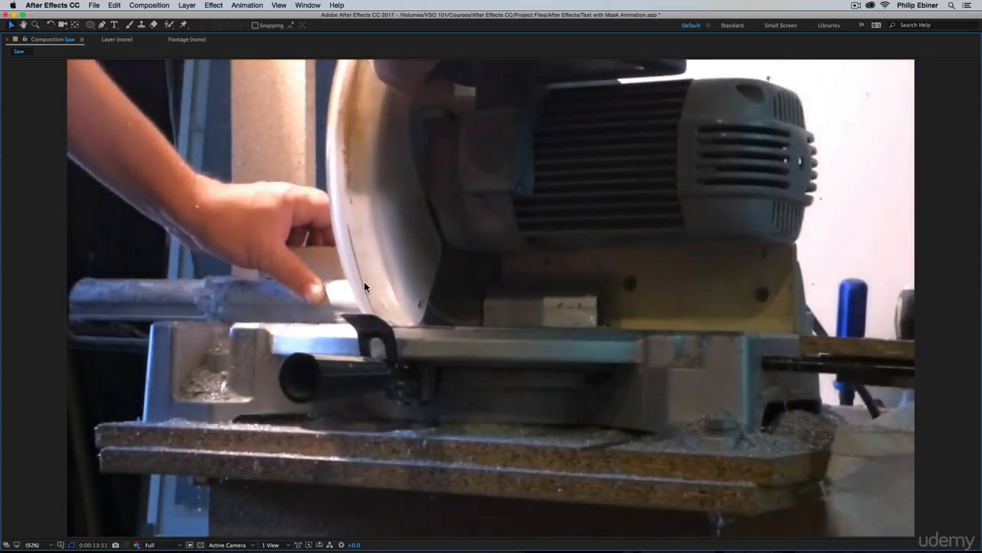
Restore the full panel layout, stop the playback and create a new composition from the Saw.mp4 footage
key(grave)
key(space)
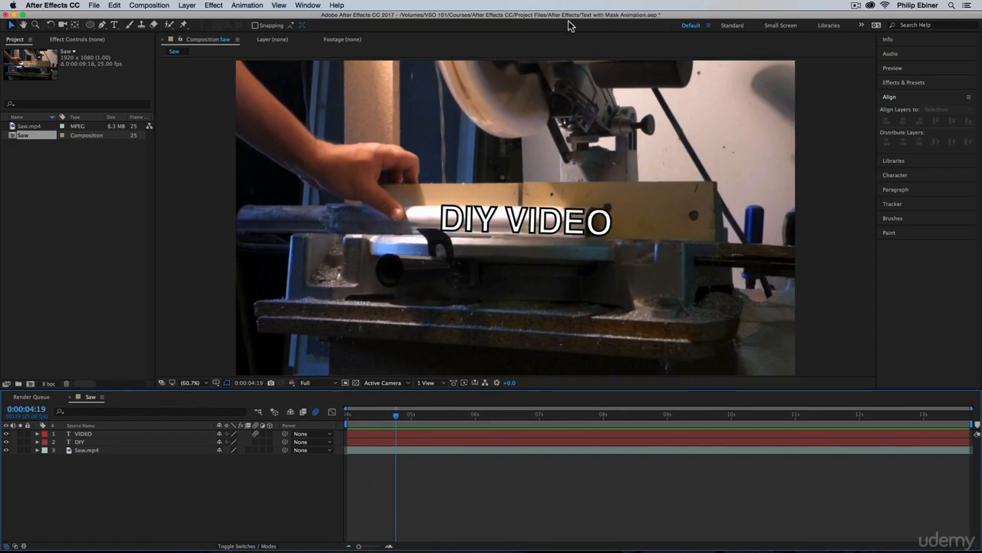
click(86, 205)
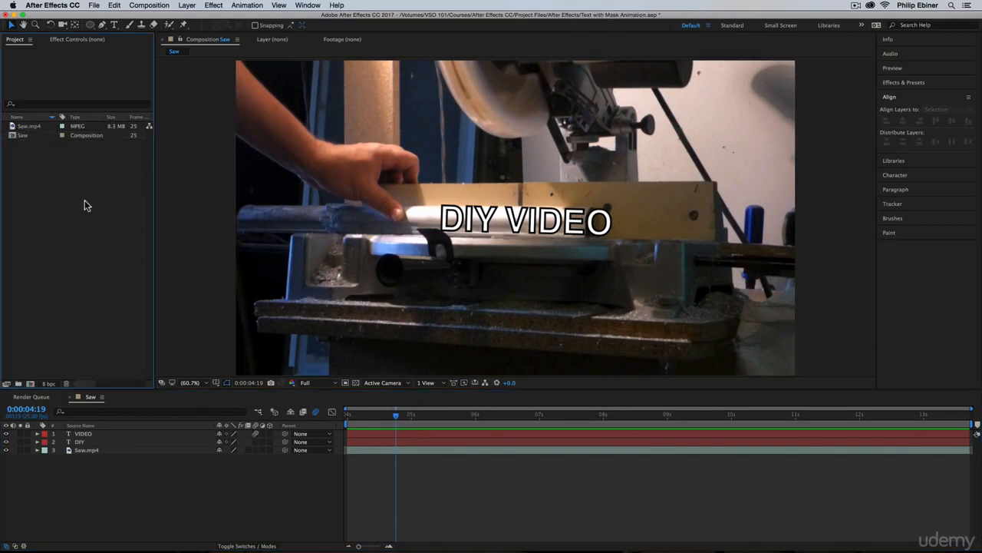
click(31, 126)
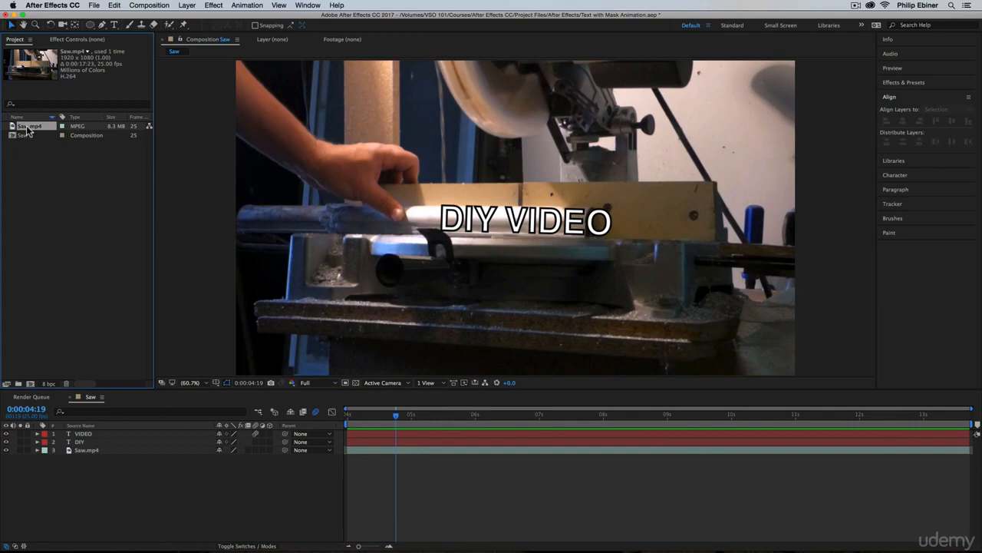
drag(27, 129, 30, 385)
Set the work area from 0:00:06:01 to 0:00:12:24 around the saw cut and trim the composition to it
drag(398, 420, 623, 419)
drag(700, 416, 570, 439)
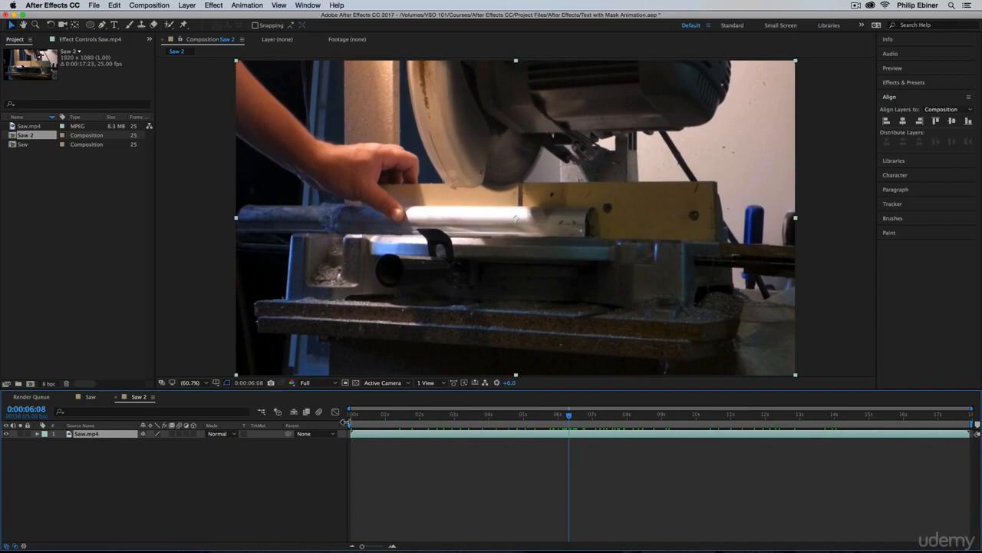
drag(345, 423, 800, 425)
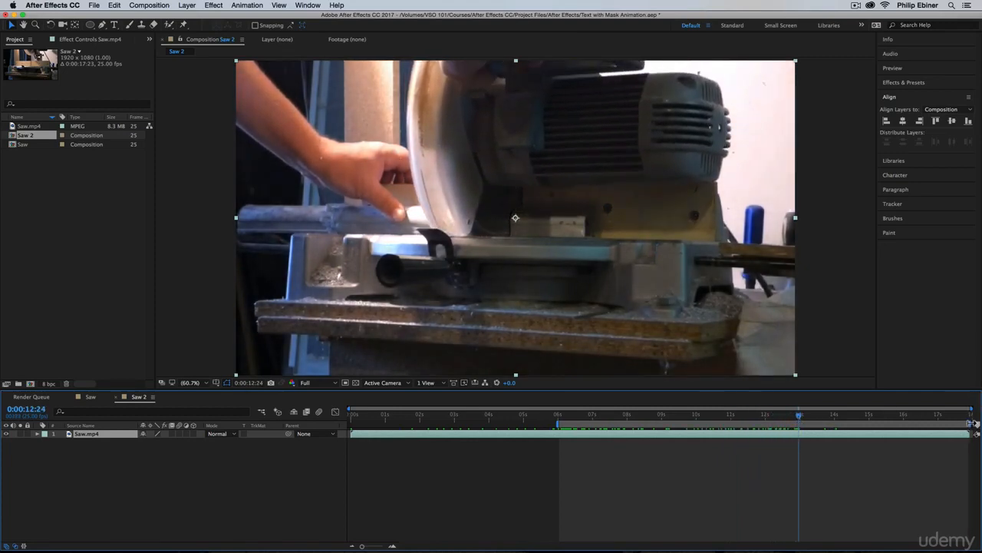
drag(974, 423, 803, 423)
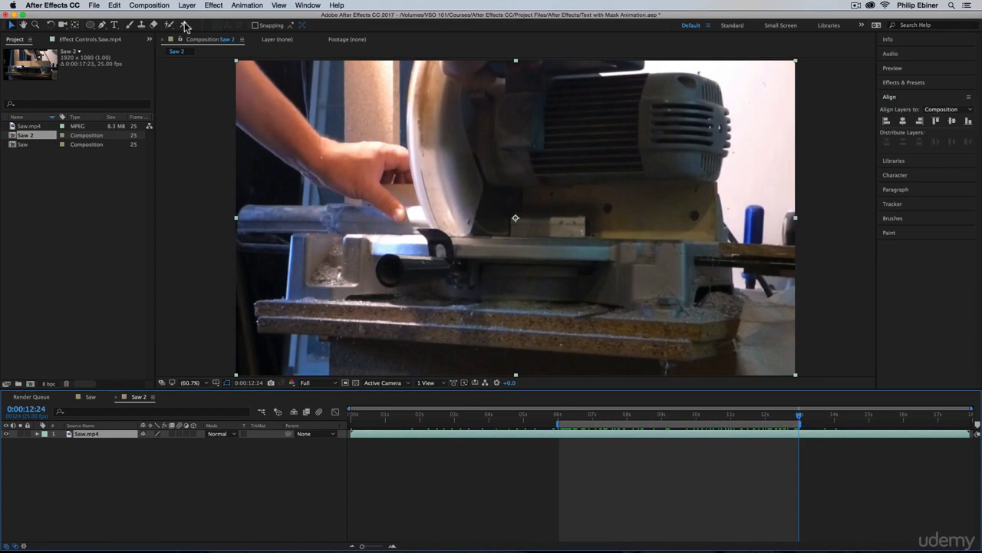
click(149, 5)
click(165, 49)
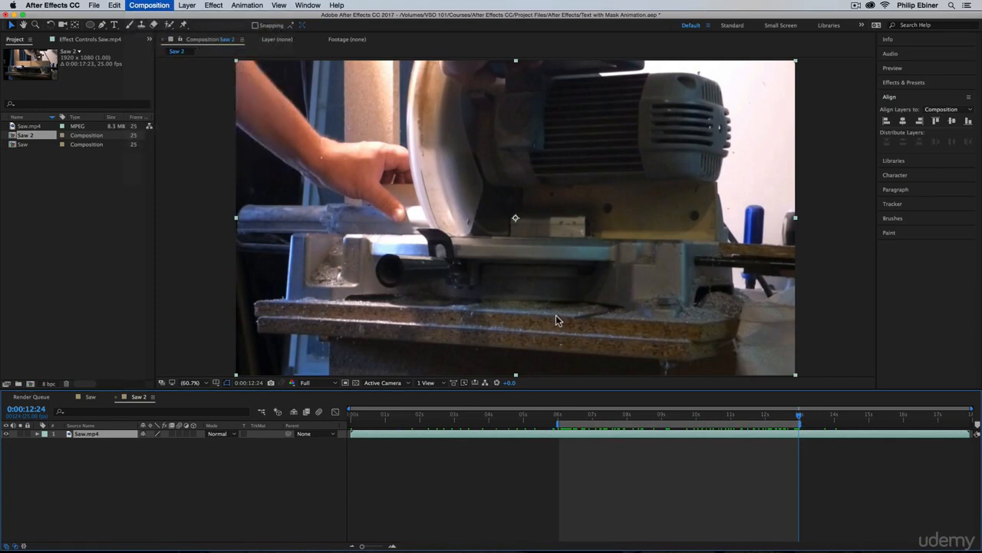
Go to the start of the composition and set the text fill color to white
drag(368, 419, 294, 458)
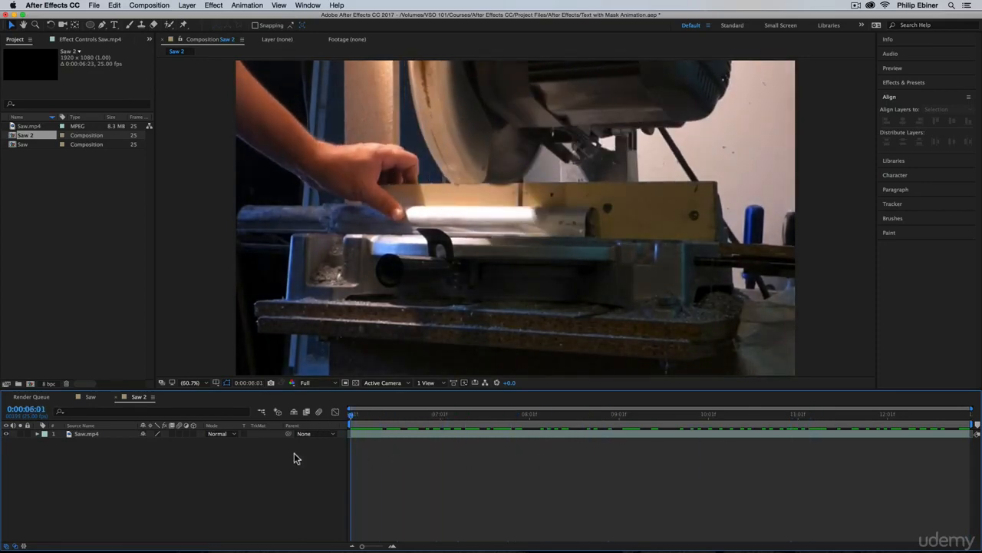
click(114, 26)
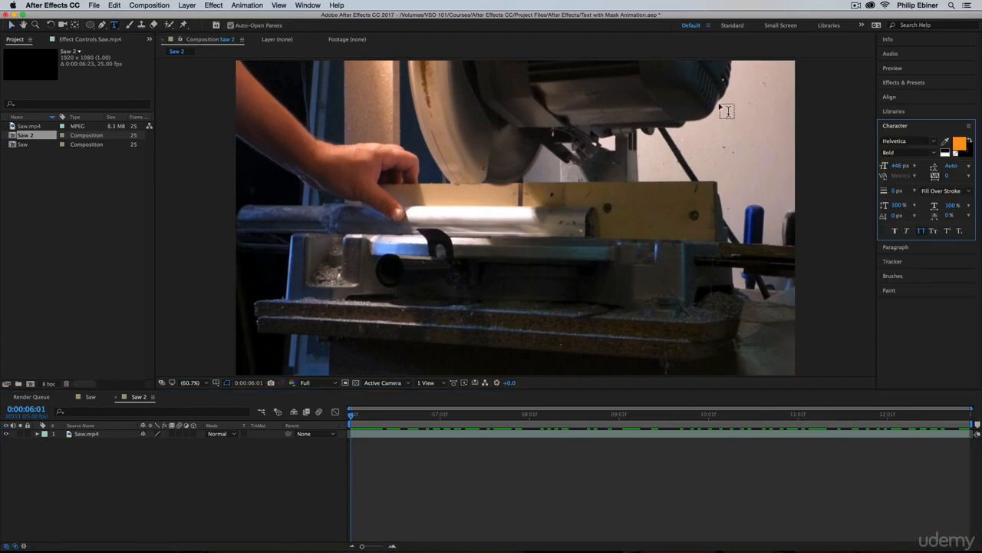
click(959, 145)
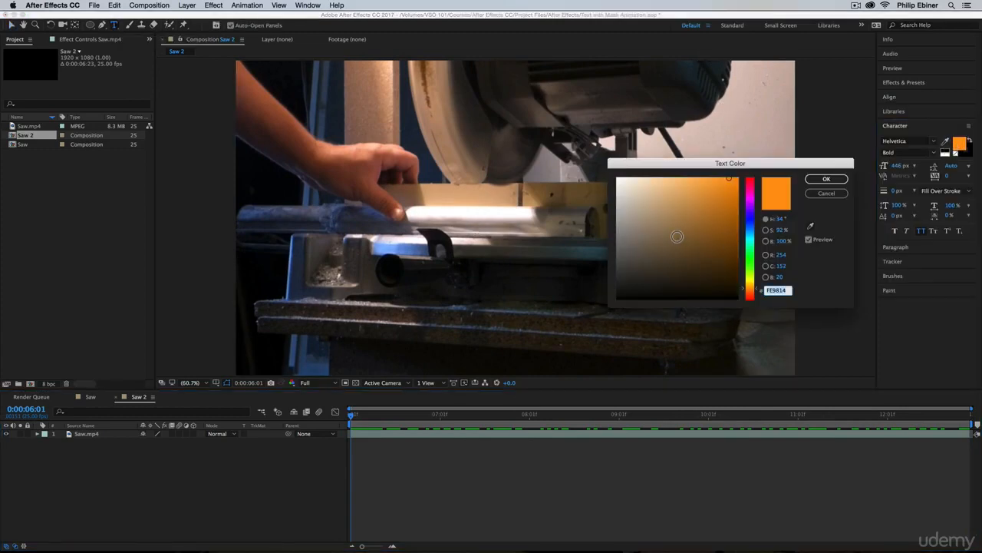
click(827, 179)
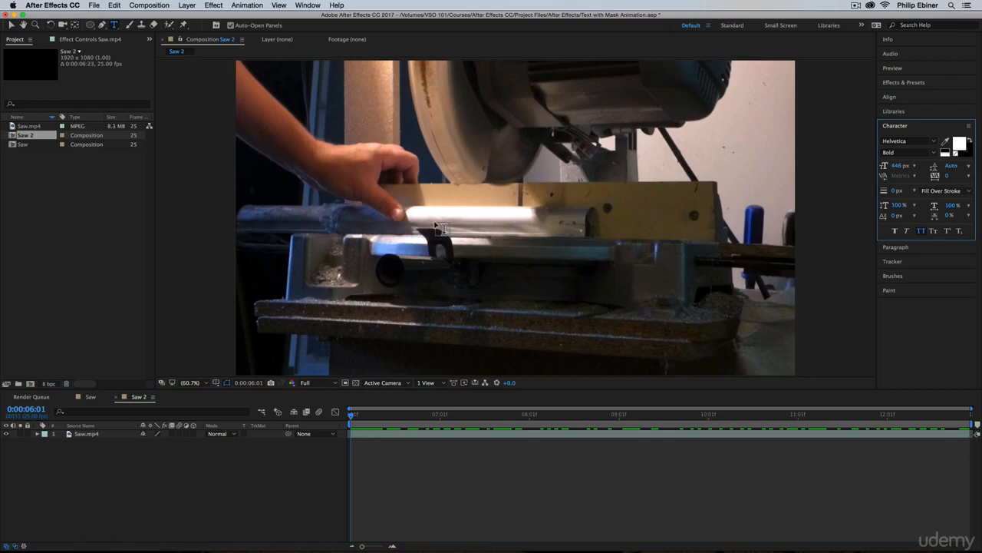
Add a text layer reading "DIY VIDEO" over the metal pipe under the saw blade
click(92, 397)
click(132, 398)
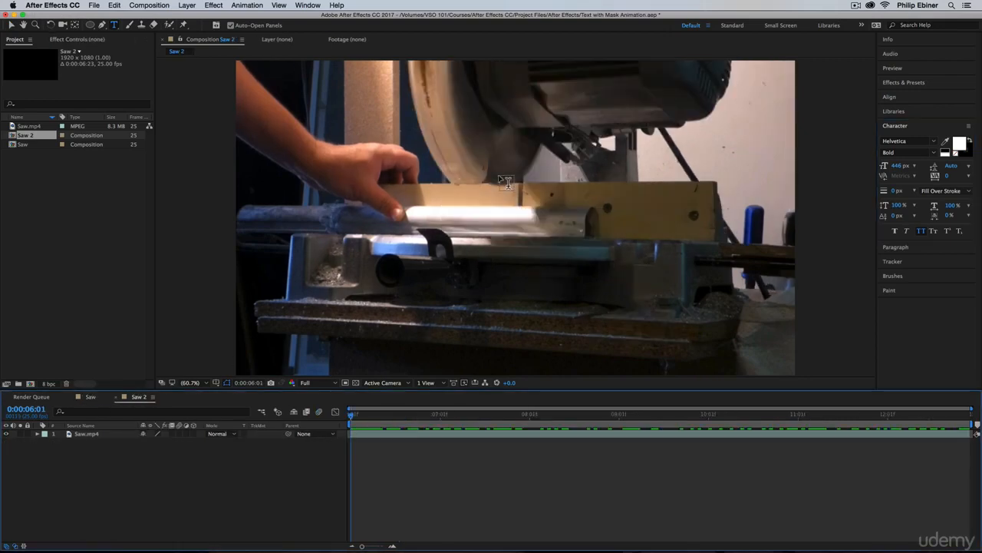
click(445, 223)
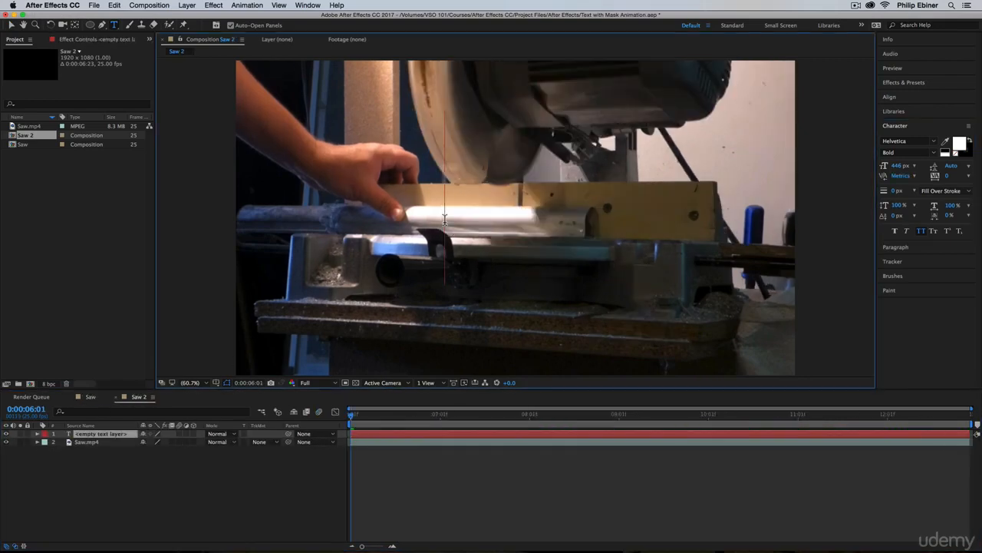
text(DIY VIDEO)
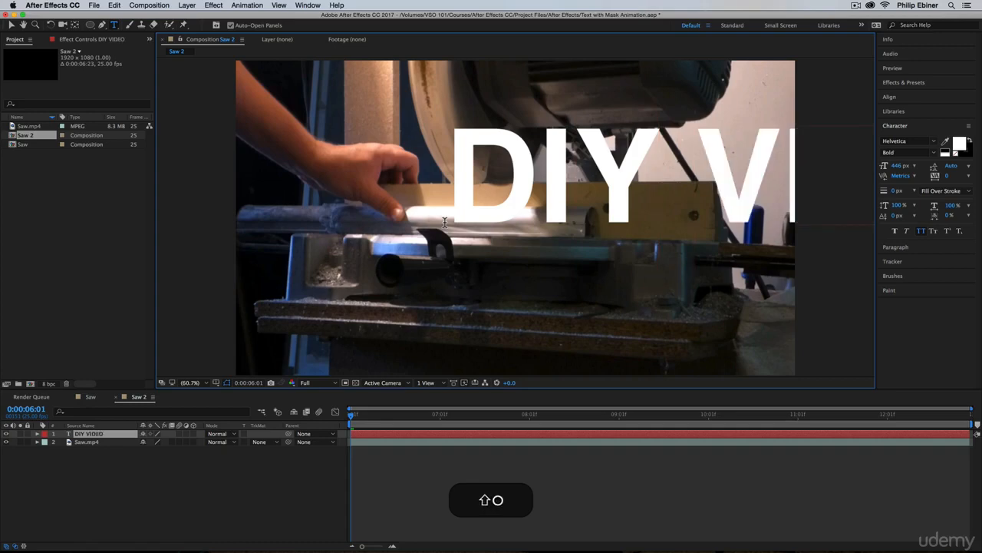
click(12, 25)
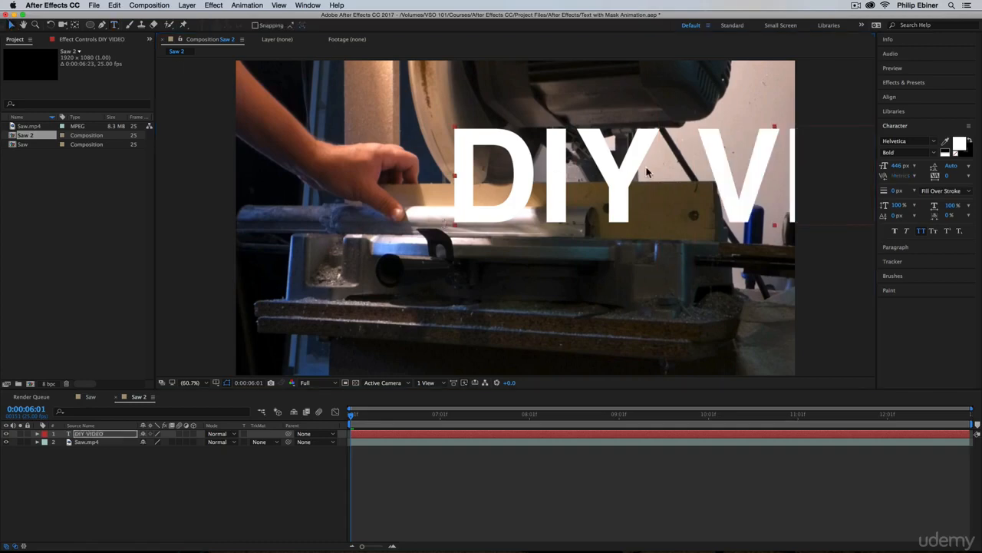
Reduce the "DIY VIDEO" text to a font size of 139 px and position it over the metal pipe
drag(646, 169, 482, 164)
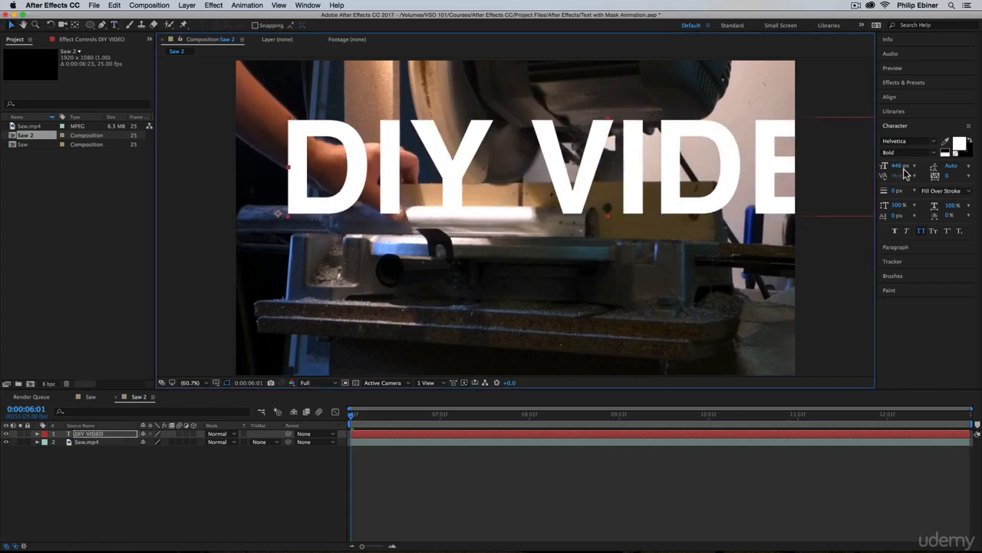
drag(906, 174, 769, 183)
drag(398, 204, 691, 223)
Delete the word "VIDEO" from the text layer so it reads only "DIY"
double_click(555, 221)
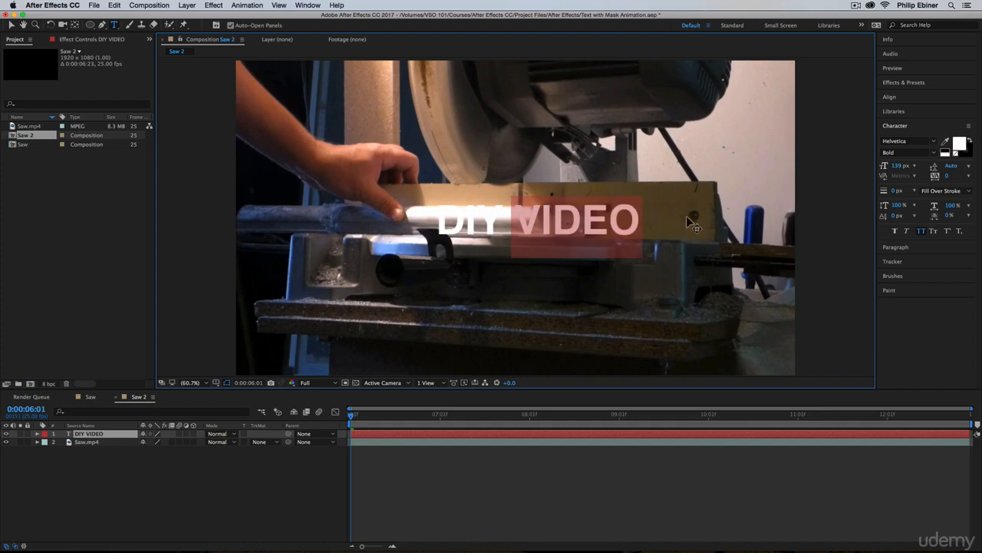
key(BackSpace)
click(12, 25)
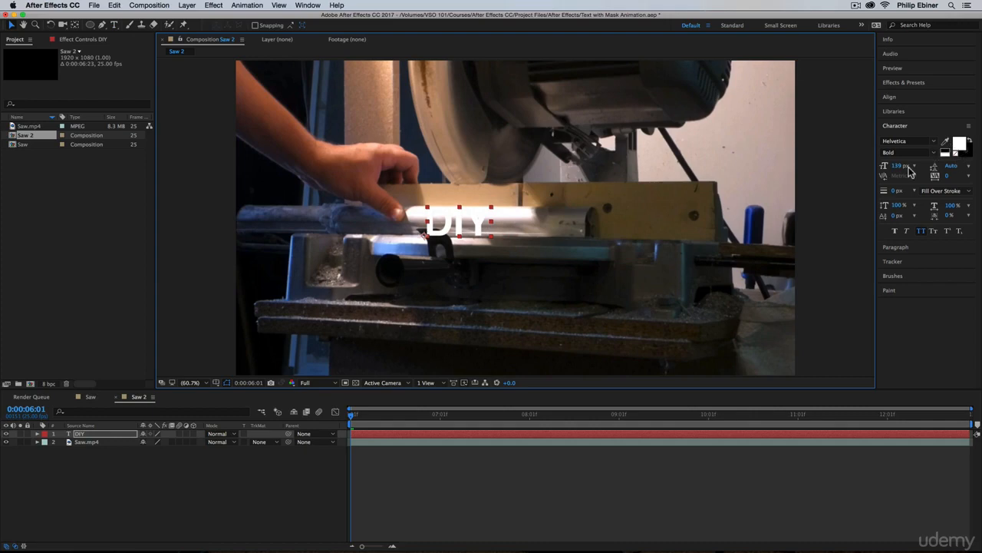
Give the DIY text a black stroke on the pipe and rotate it 2° to follow the pipe's slant
mouse_move(893, 192)
mouse_down()
mouse_move(933, 192)
mouse_move(901, 191)
mouse_move(893, 165)
mouse_up()
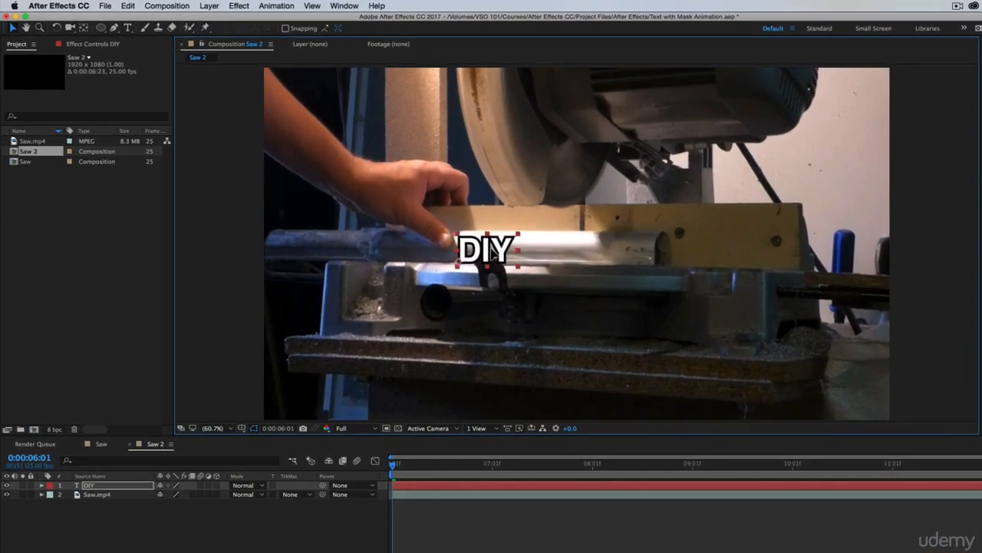
drag(490, 250, 495, 252)
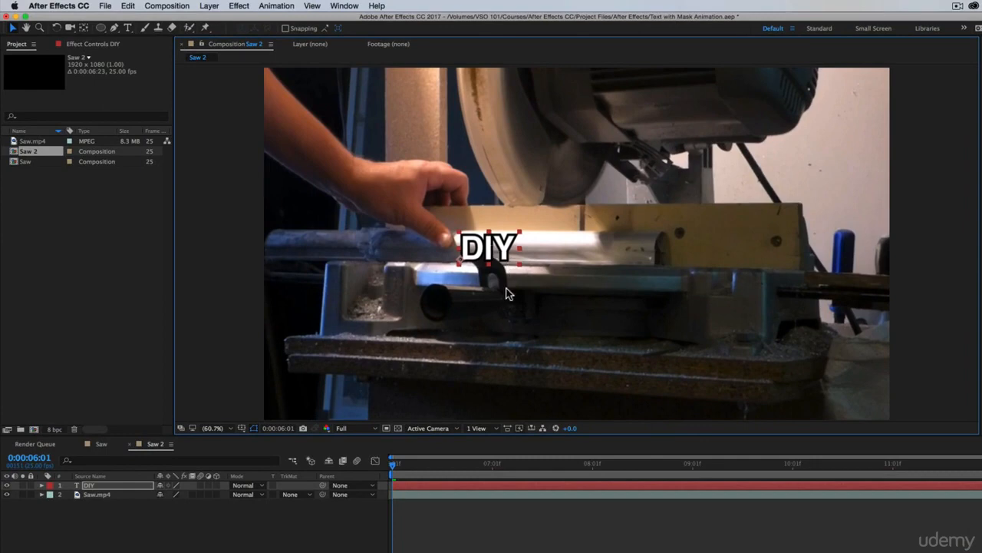
key(r)
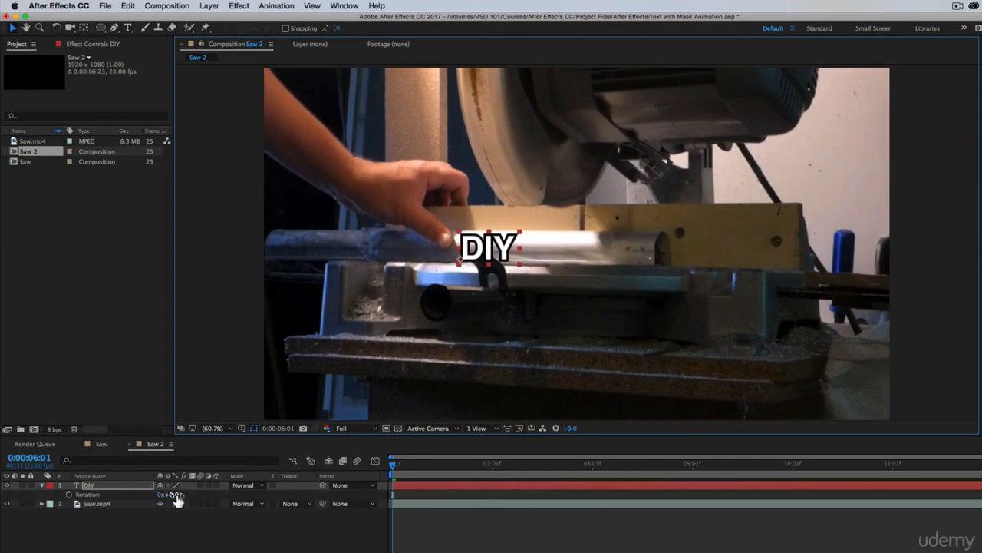
drag(179, 495, 179, 496)
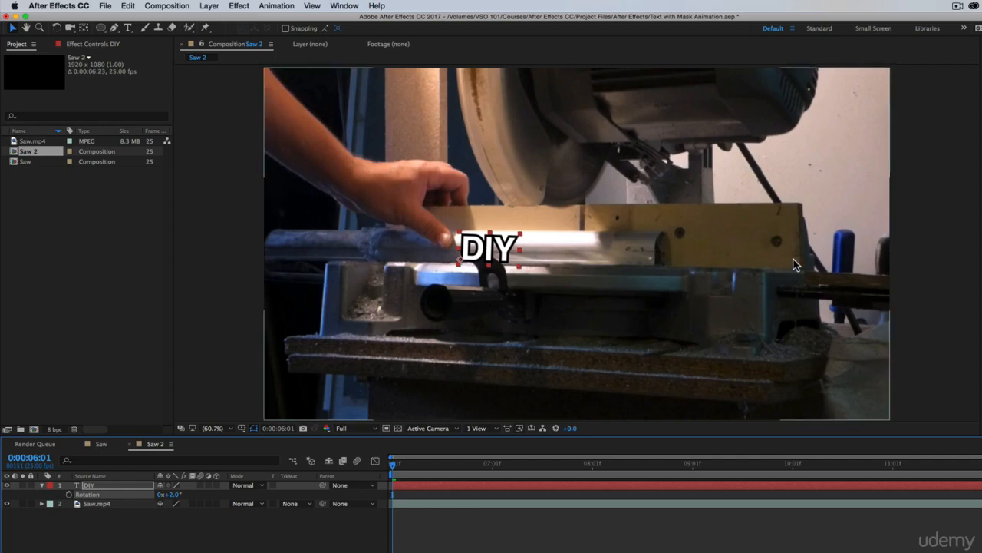
click(329, 549)
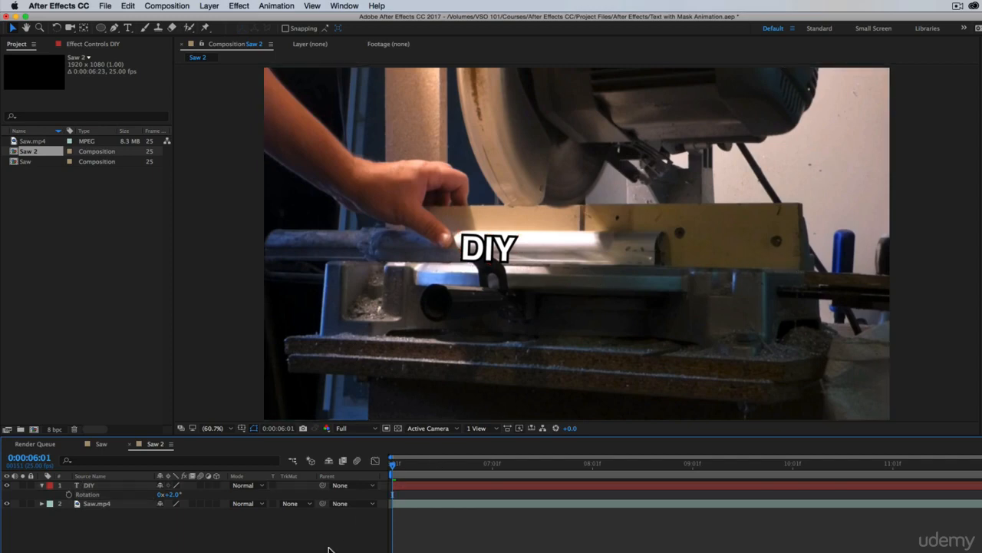
Duplicate the DIY layer, place the copy just after the original and change its text to "VIDEO"
click(115, 485)
key(super+d)
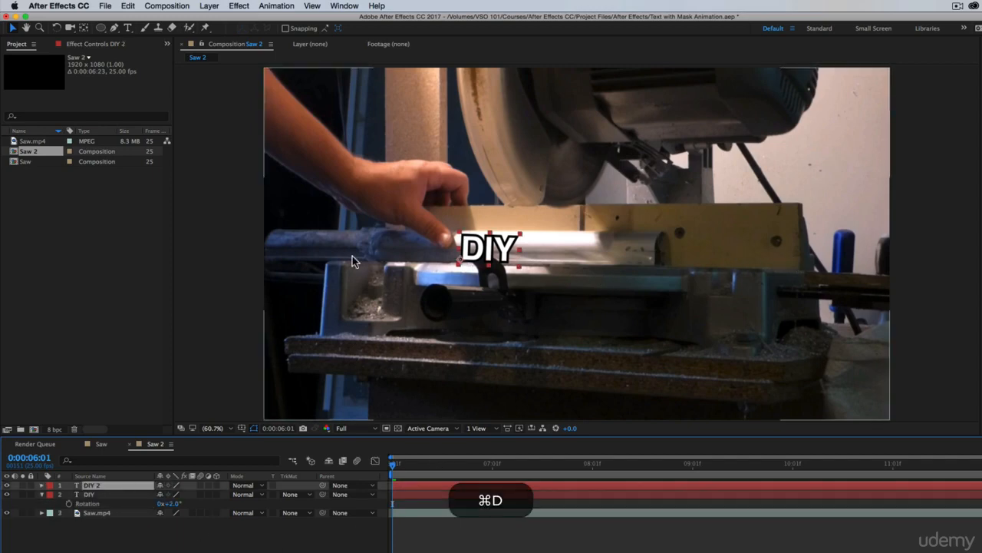
drag(503, 259, 578, 259)
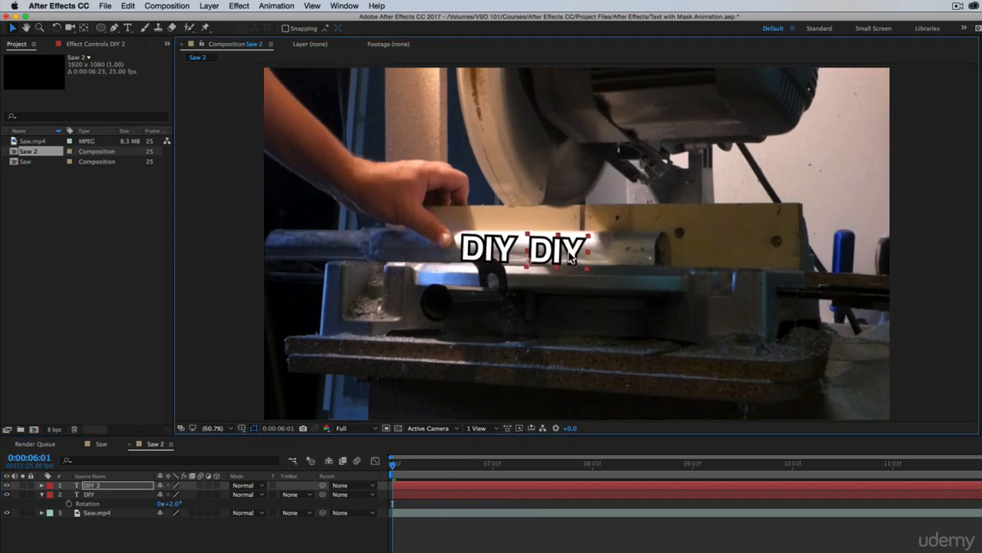
double_click(569, 252)
text(VIDEO)
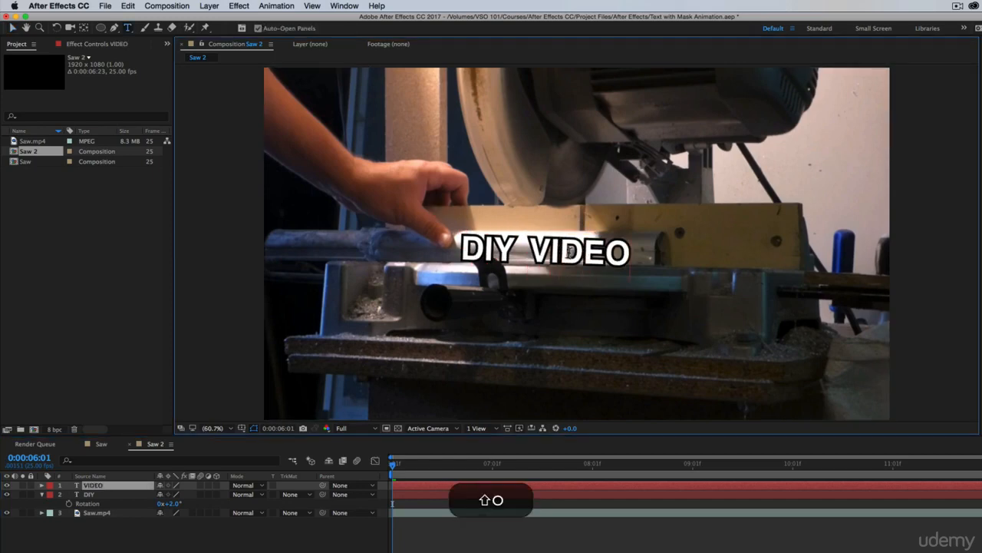
click(12, 27)
Go to 0:00:12:22 and move the VIDEO and DIY texts rightward so they start just past the lowered blade
drag(554, 465, 981, 430)
click(632, 544)
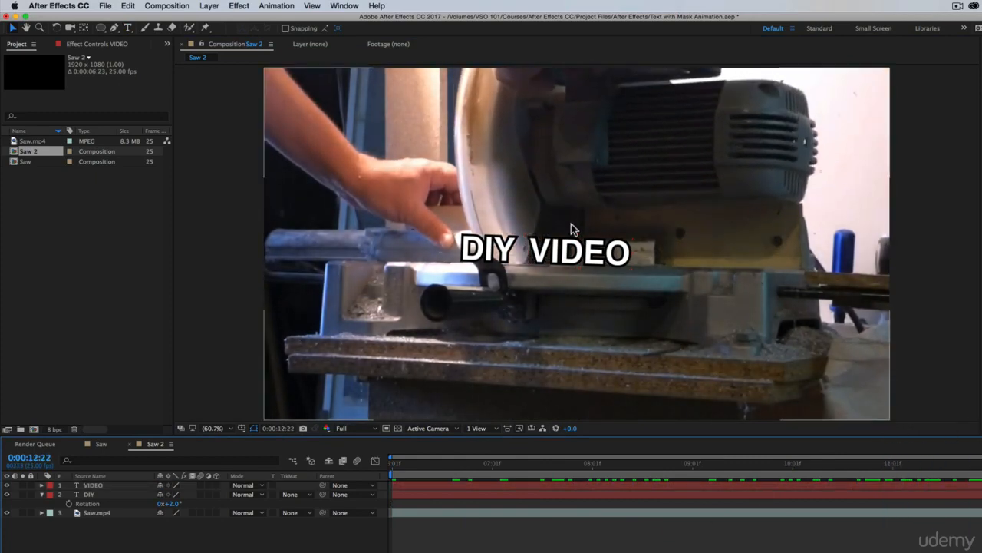
drag(570, 249, 589, 251)
drag(495, 250, 522, 251)
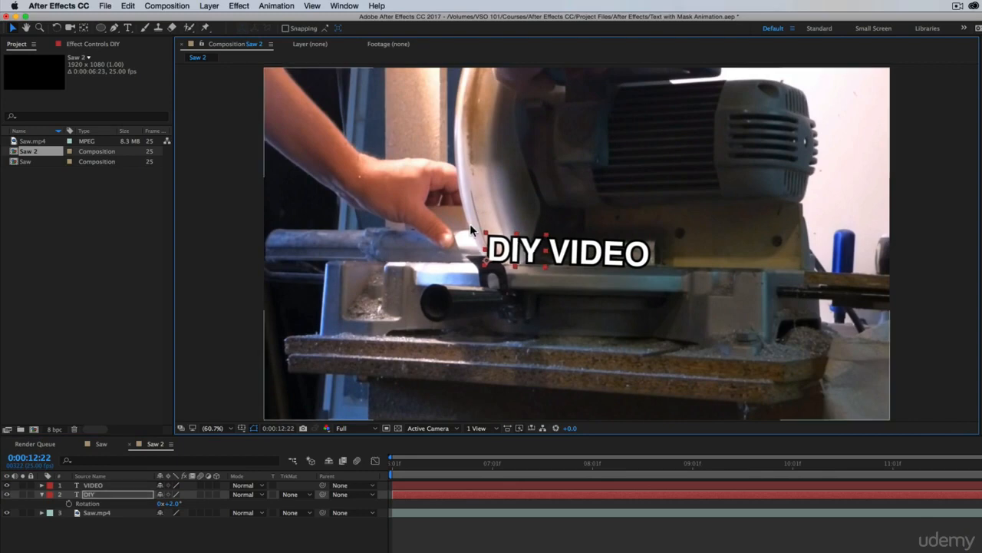
click(653, 537)
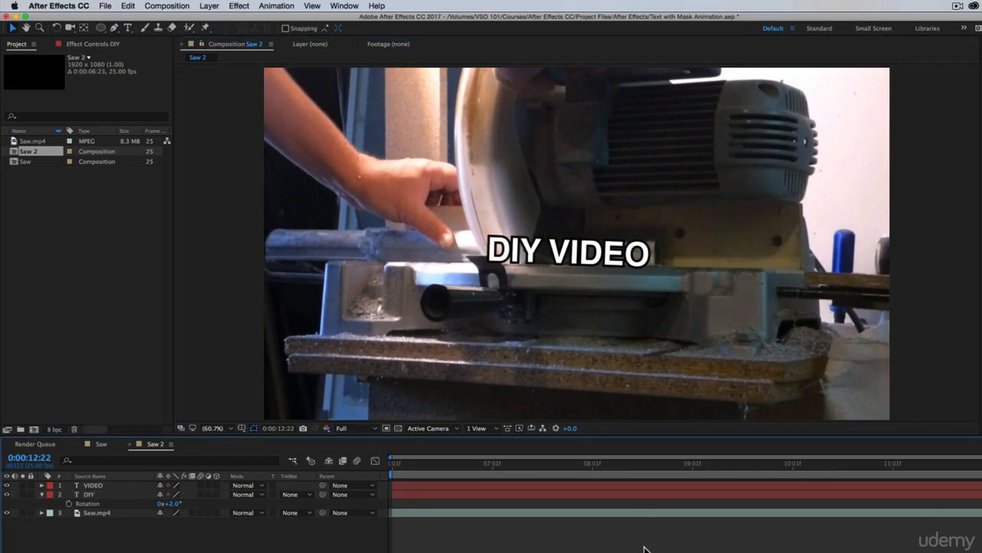
click(523, 250)
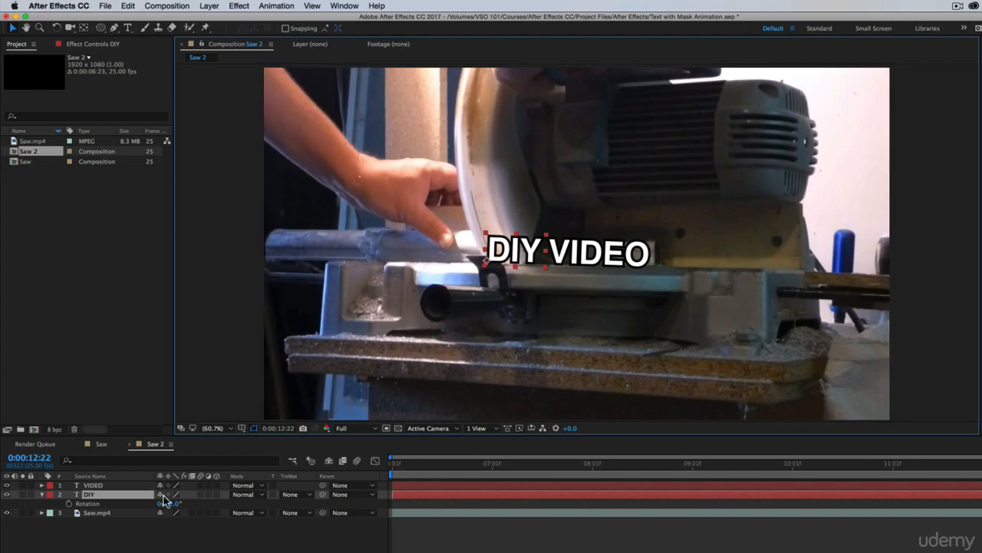
click(100, 524)
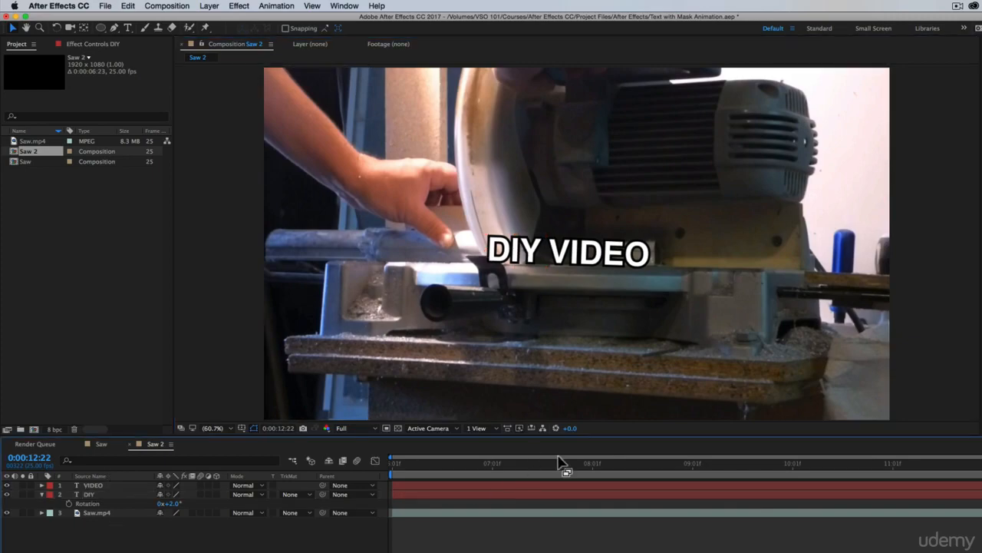
At 0:00:08:08, draw a closed Pen mask around the saw blade and its guard on the DIY text layer
drag(525, 464, 565, 490)
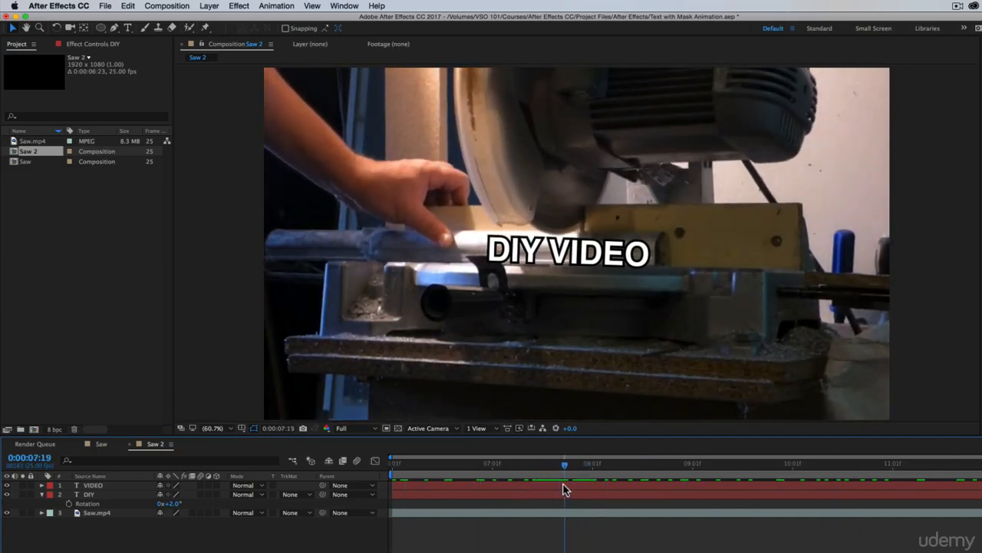
click(214, 430)
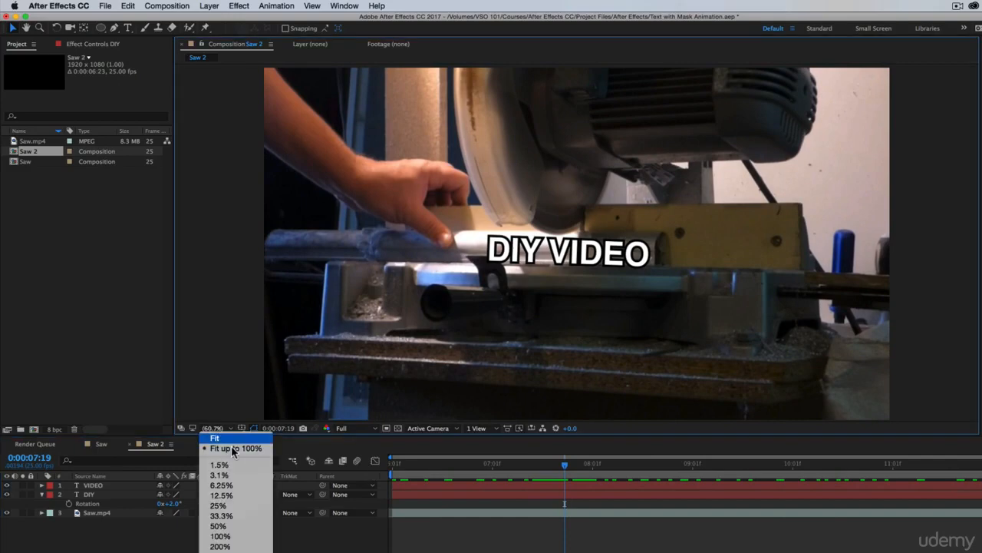
click(223, 536)
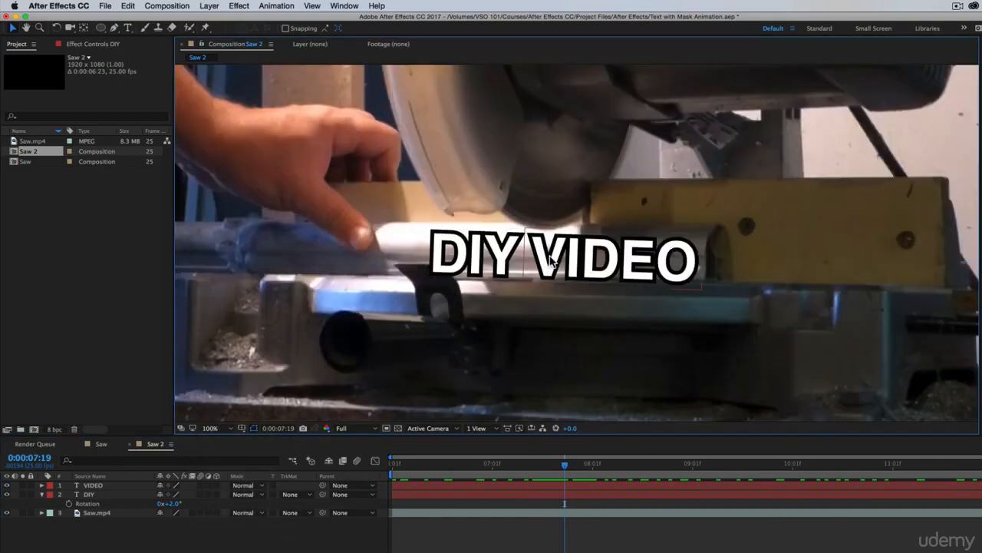
drag(570, 465, 624, 468)
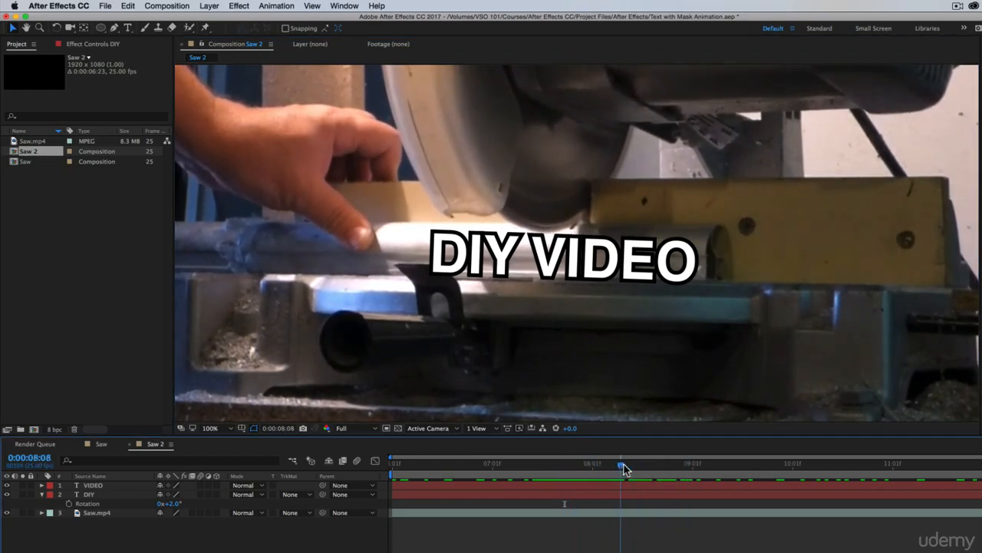
click(94, 495)
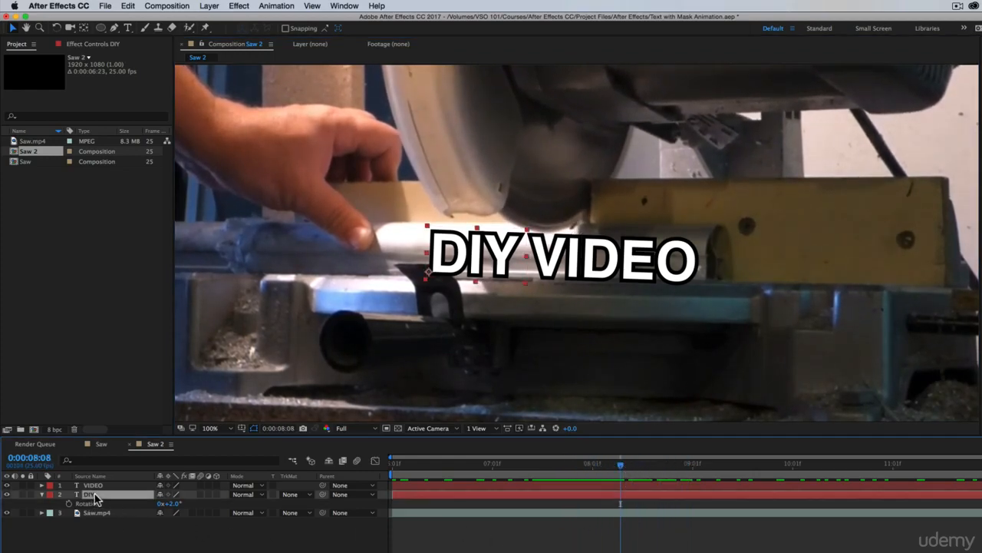
click(113, 29)
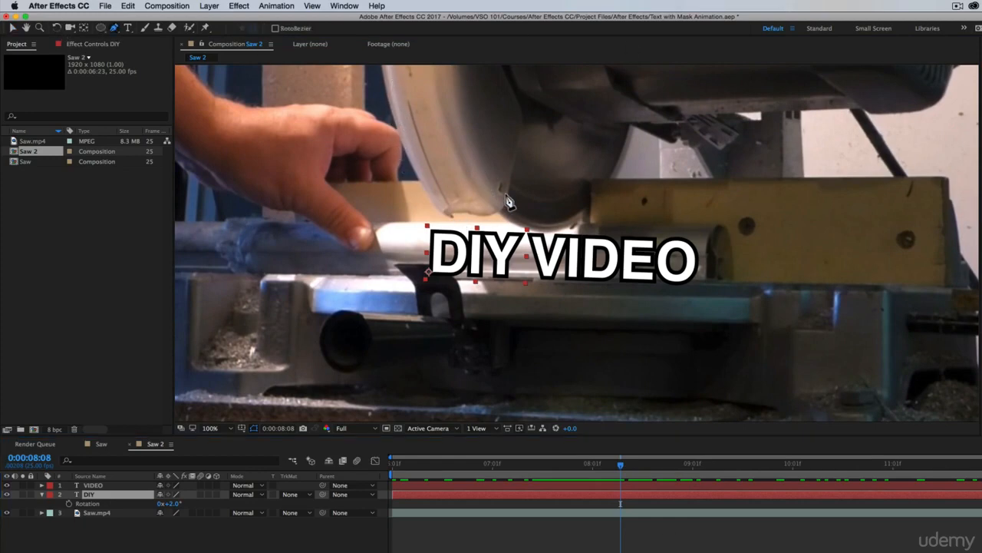
click(390, 107)
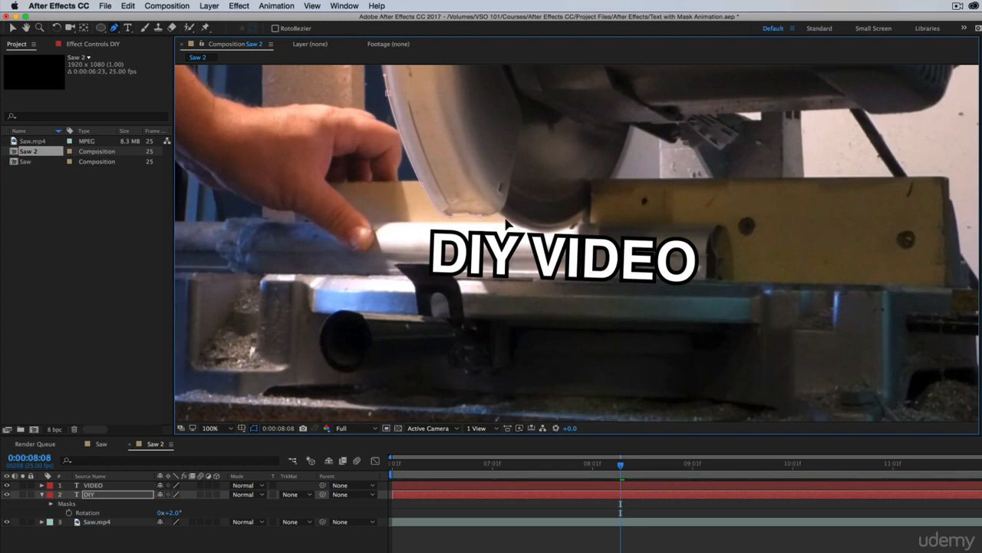
key(super+z)
click(606, 191)
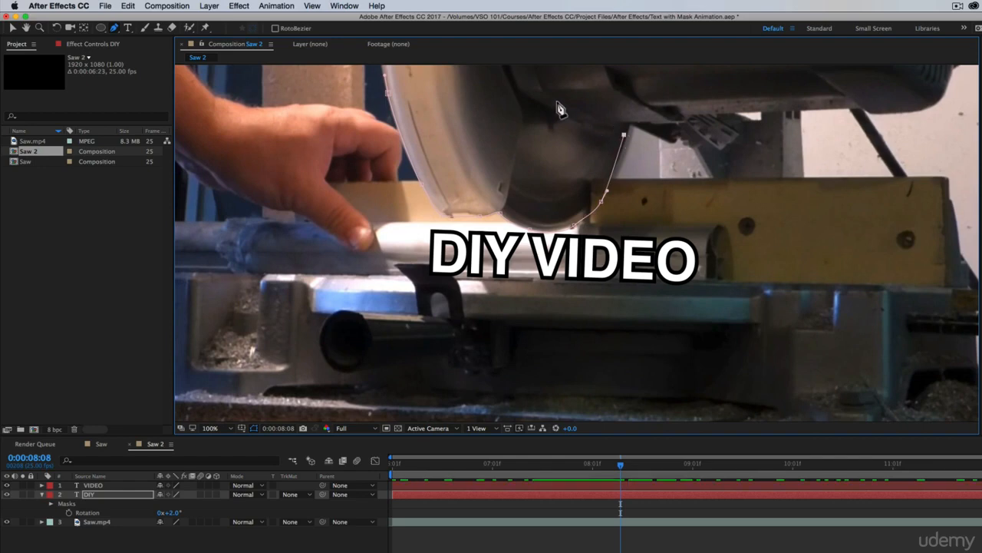
click(522, 85)
click(400, 78)
click(387, 96)
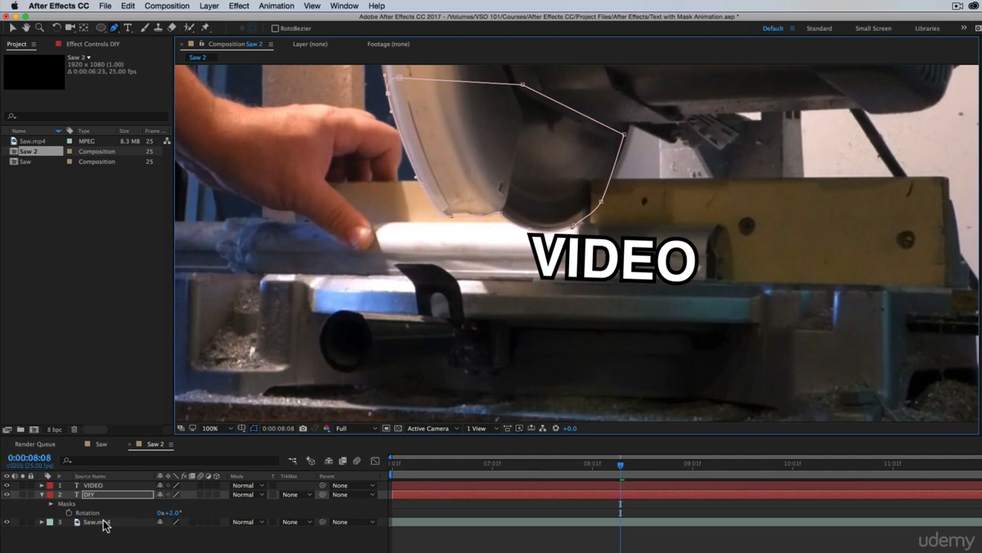
Set the mode of the DIY layer's saw mask to Subtract
click(52, 505)
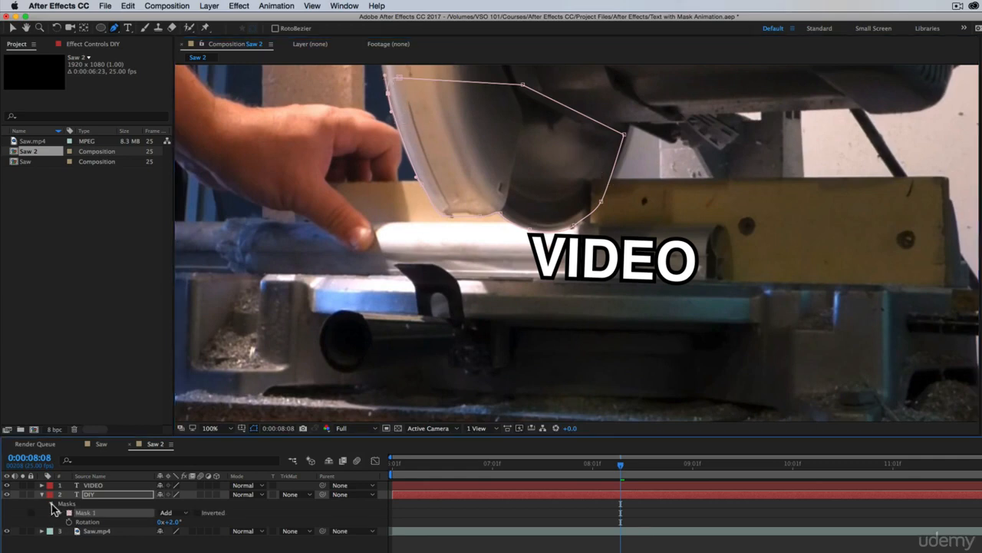
click(165, 513)
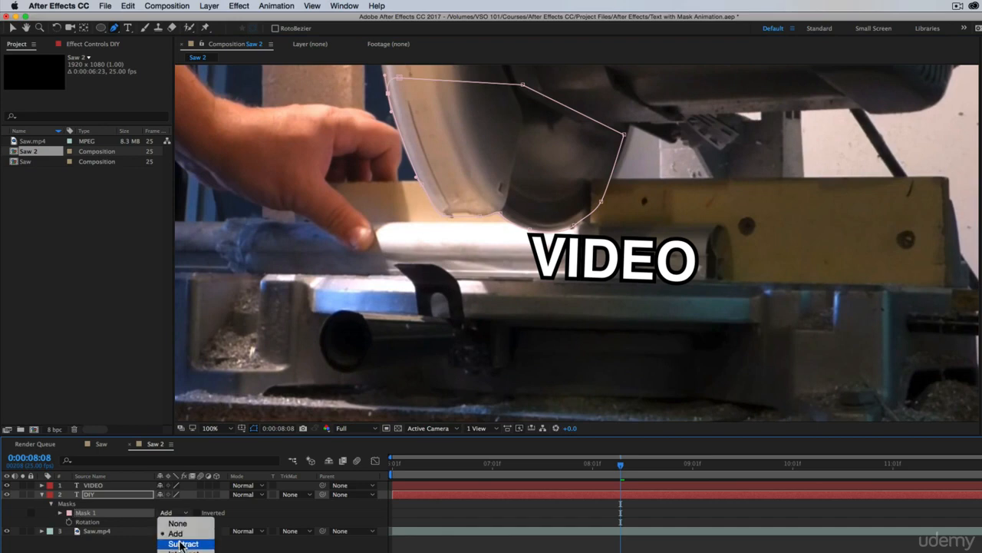
click(193, 545)
key(super+shift+a)
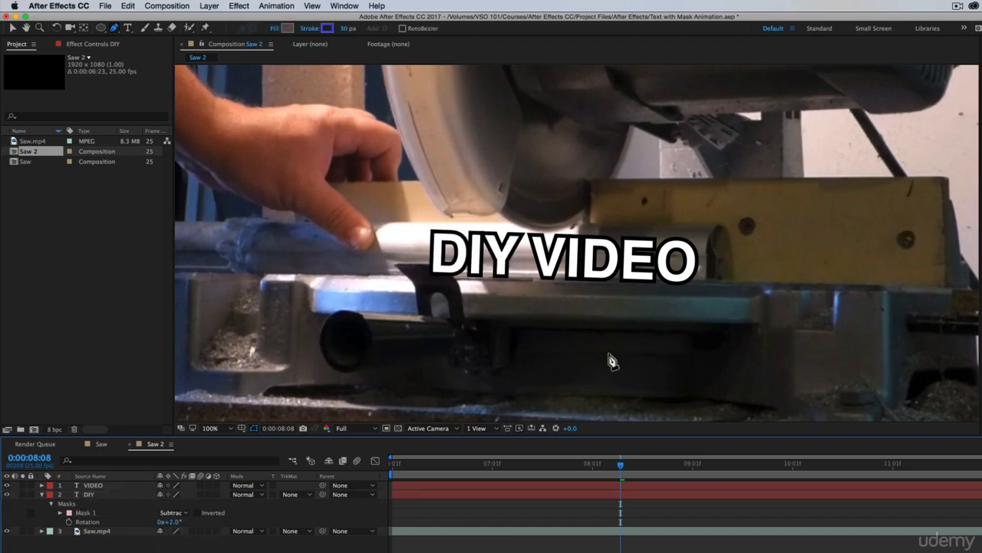
Set the feather of the DIY layer's saw mask to 5 pixels
click(81, 512)
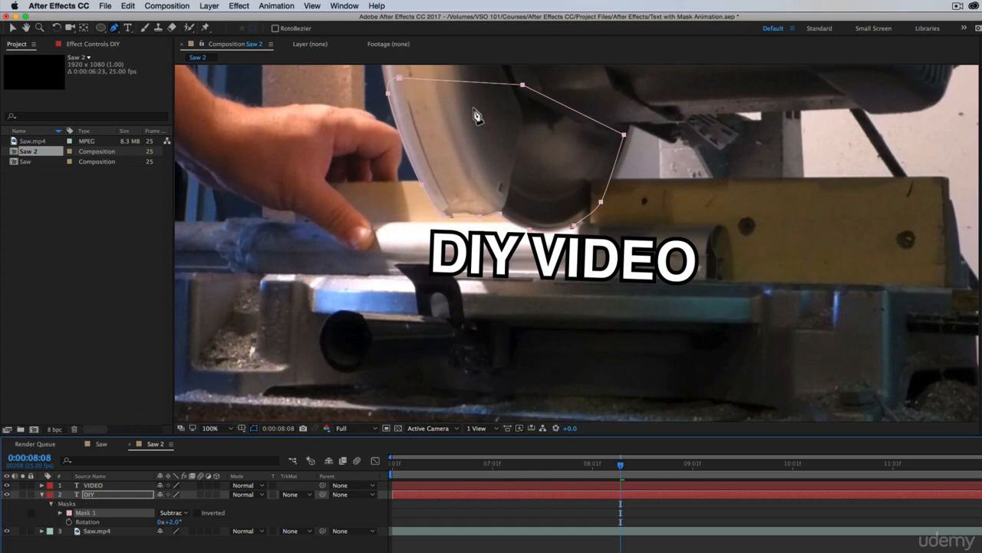
click(60, 513)
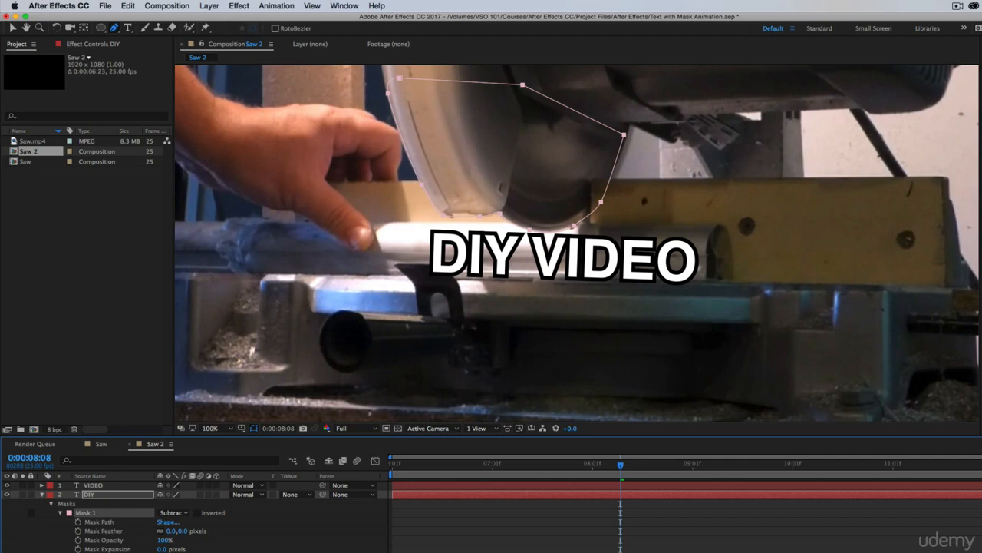
click(173, 530)
text(5)
key(Return)
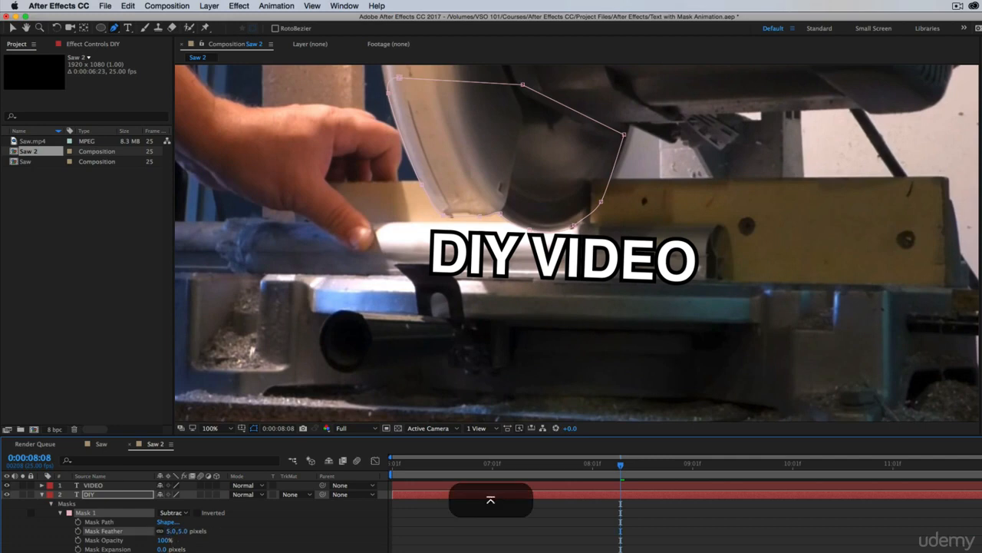
click(537, 536)
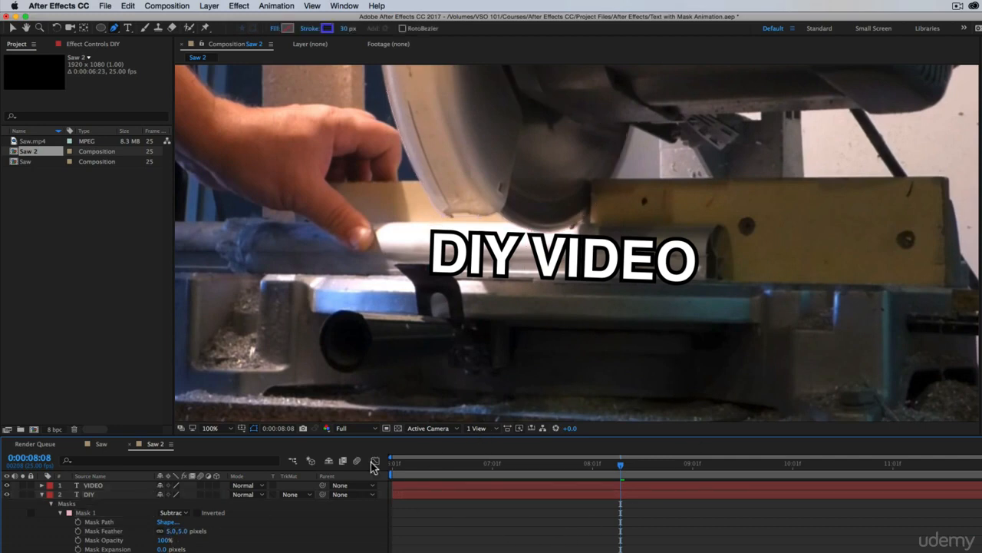
Start keyframing the DIY mask path at 0:00:08:08 and shift the whole mask slightly to follow the saw at 0:00:09:01
click(77, 521)
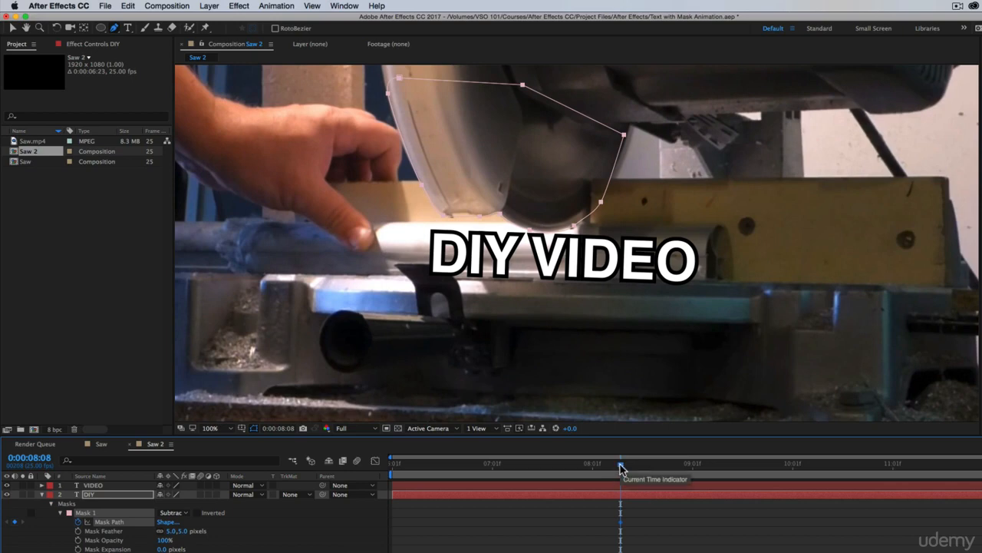
key(super+Right)
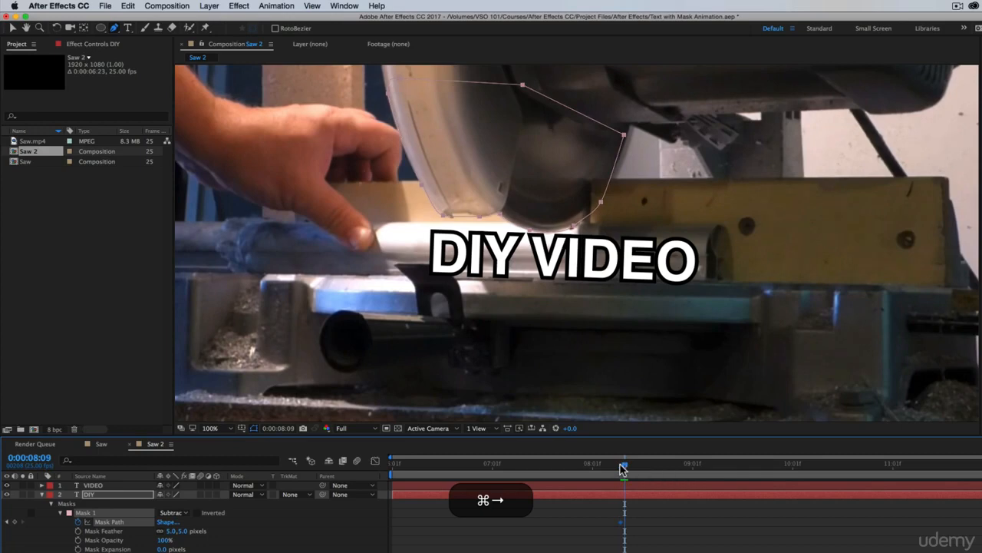
key(super+Right)
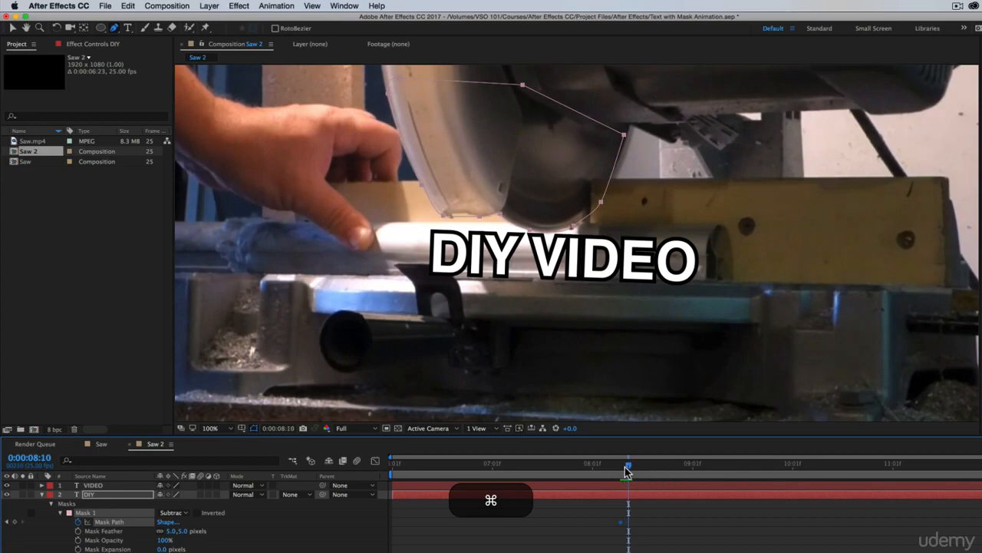
drag(629, 468, 694, 473)
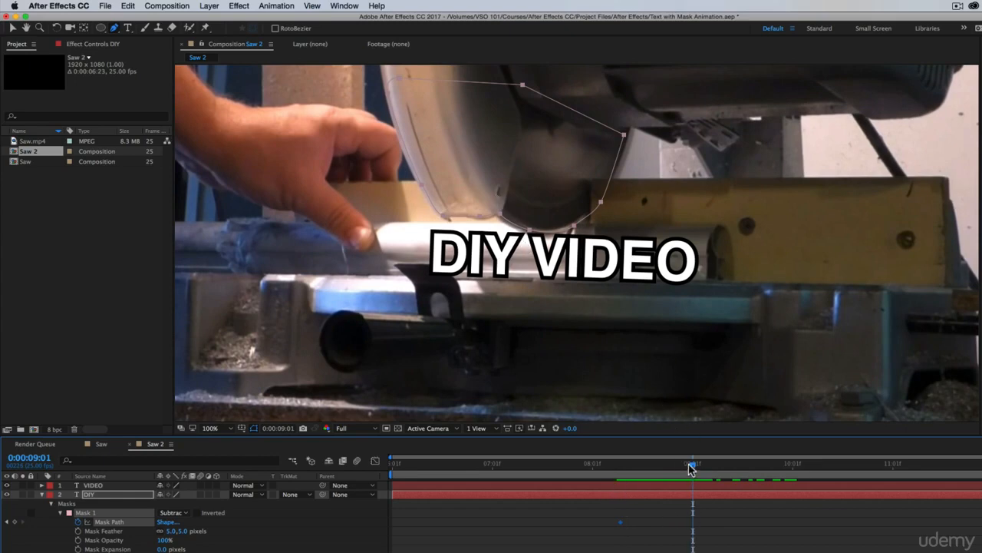
mouse_move(691, 470)
mouse_down()
mouse_move(621, 473)
mouse_move(693, 477)
mouse_up()
click(12, 28)
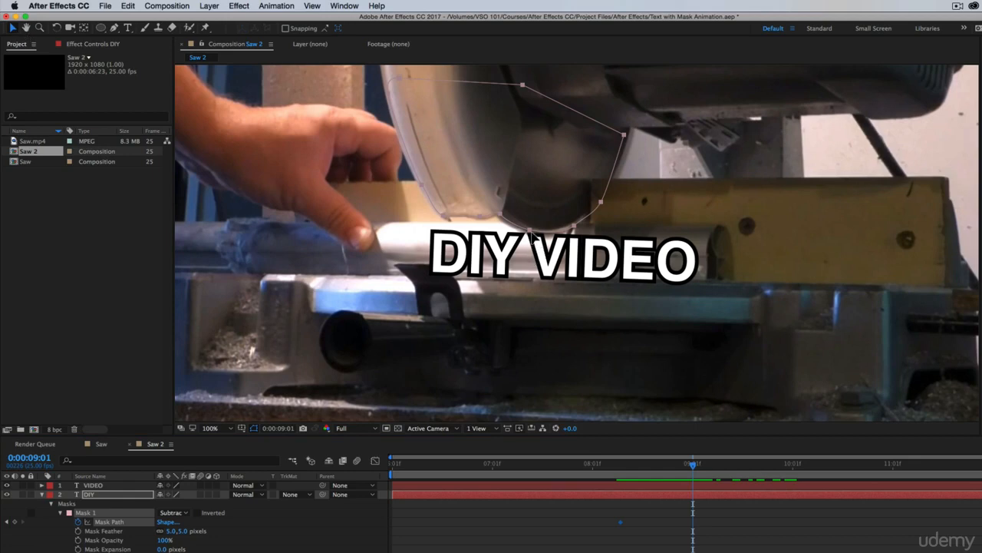
drag(531, 233, 528, 237)
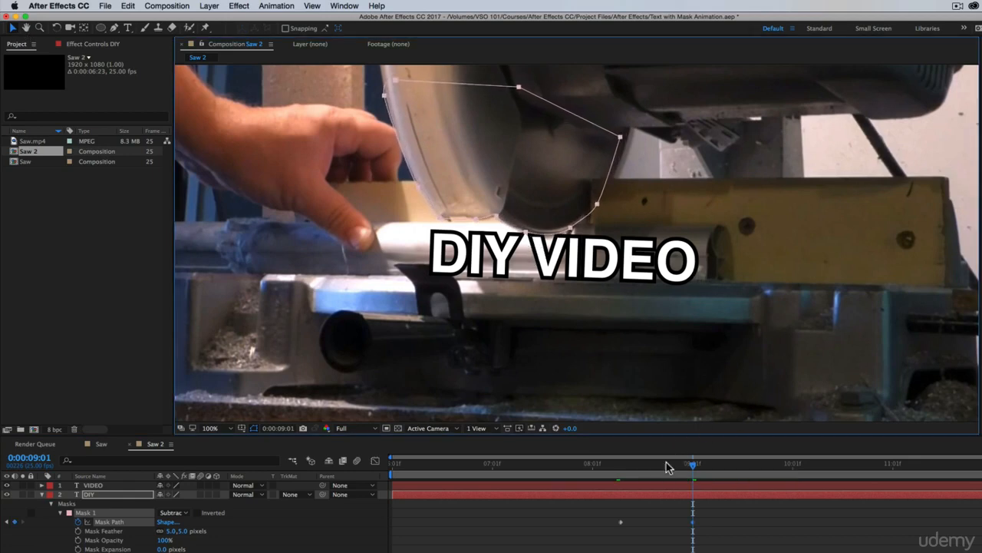
At 0:00:10:01, move the whole DIY mask down to match the lowered blade and guard
drag(691, 466, 792, 470)
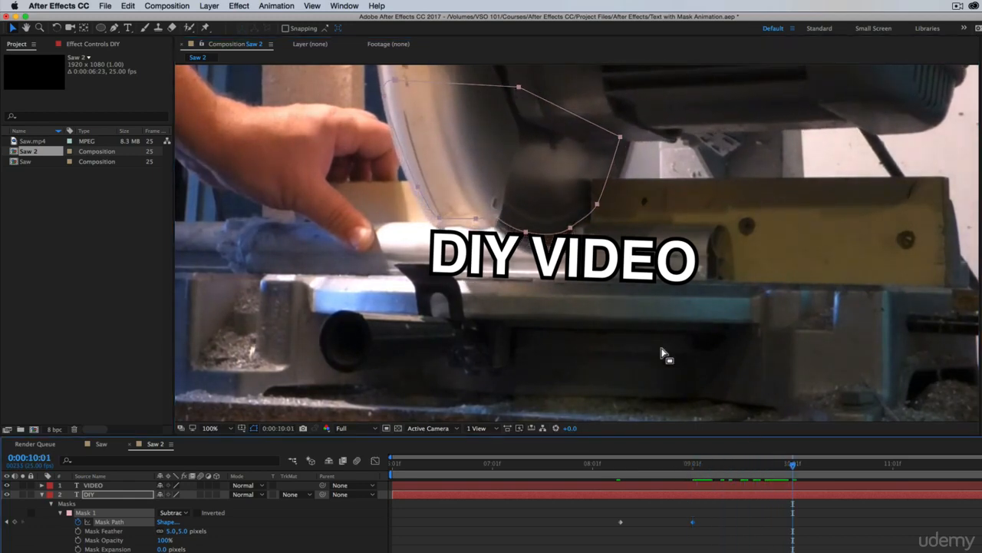
drag(528, 234, 529, 248)
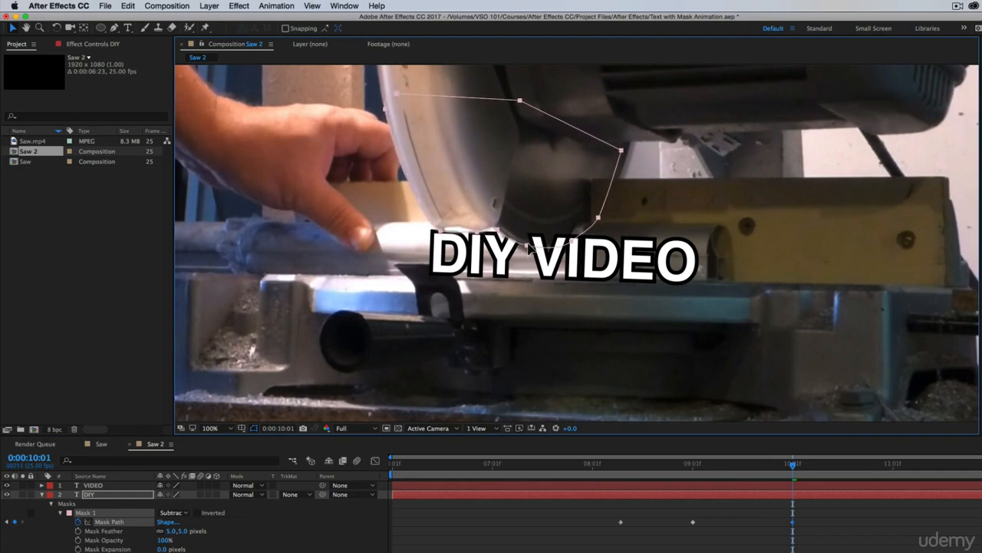
drag(528, 249, 527, 246)
click(776, 522)
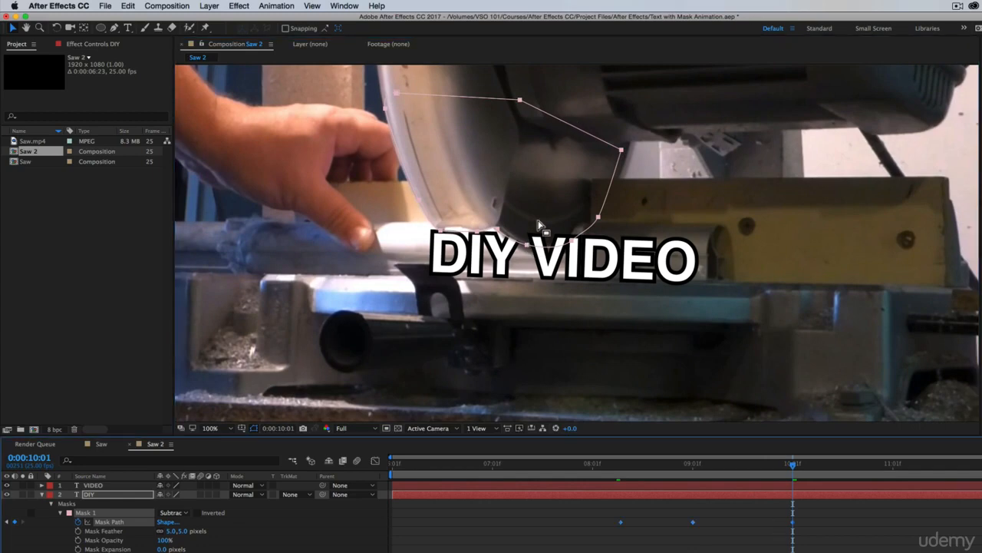
Refine the DIY mask's lower points and curves at 0:00:10:01 so the outline follows the blade and guard edges
click(231, 427)
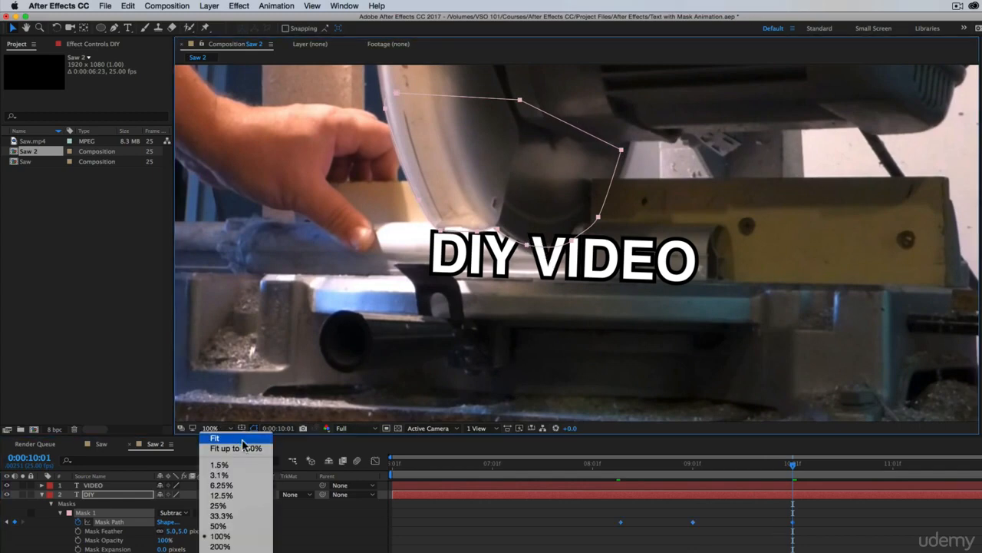
click(220, 546)
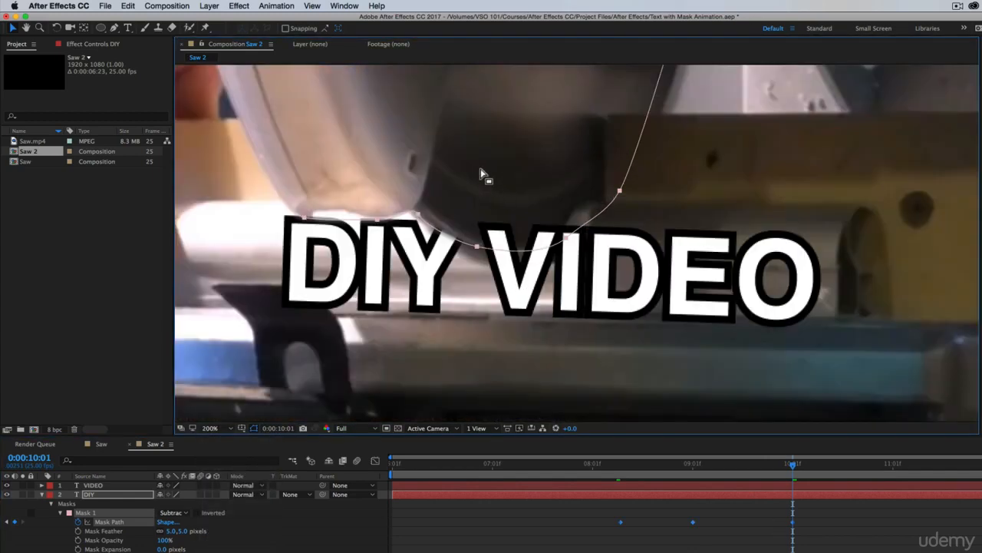
scroll(468, 200, left, 3)
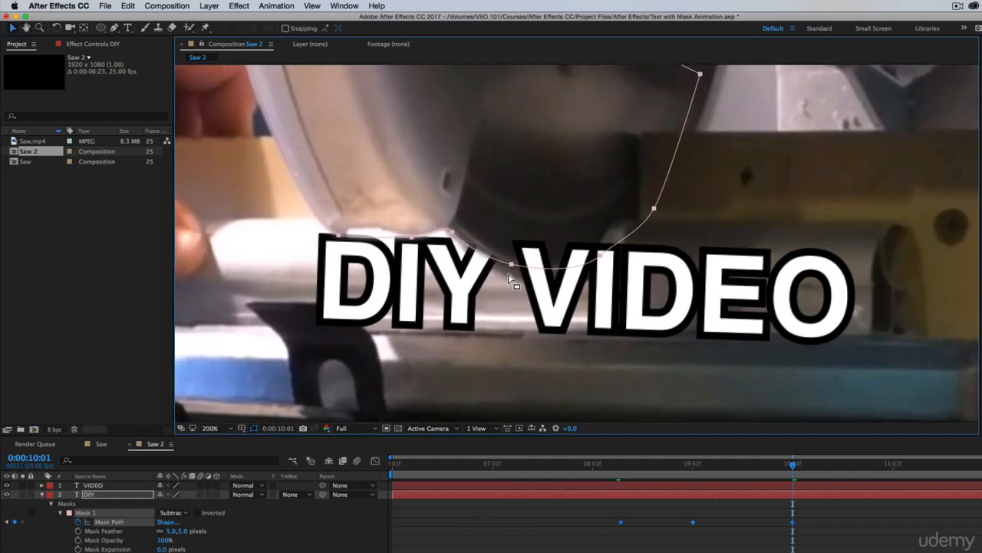
click(67, 505)
drag(514, 263, 516, 275)
drag(643, 230, 535, 280)
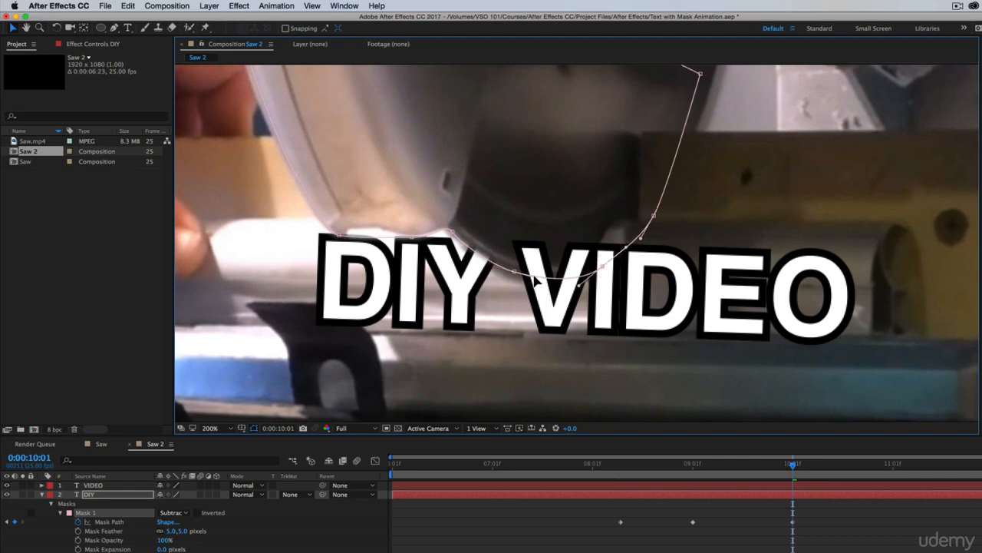
click(410, 236)
drag(388, 241, 335, 238)
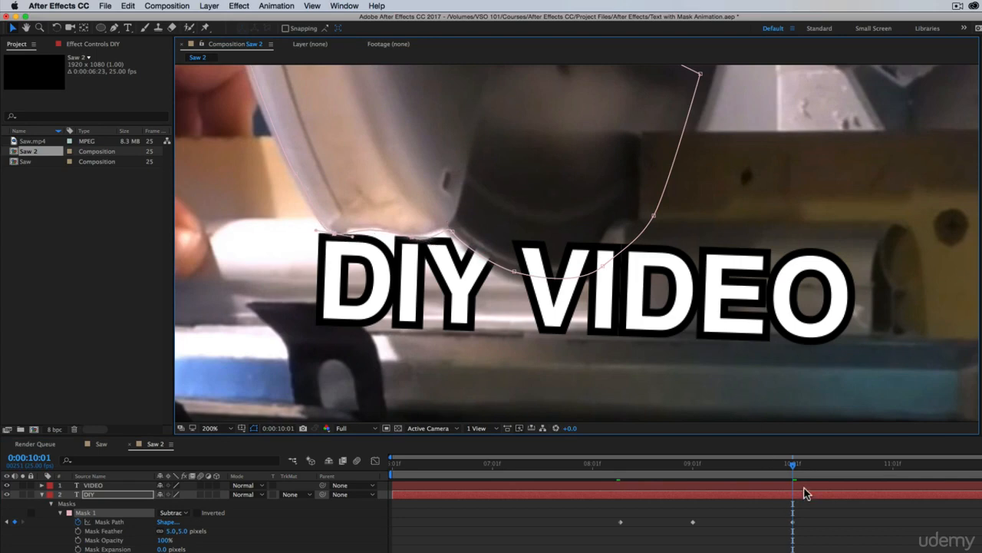
At 0:00:11:01, move the DIY mask down with the saw and pull its lower curve further down around the blade
drag(794, 471, 896, 470)
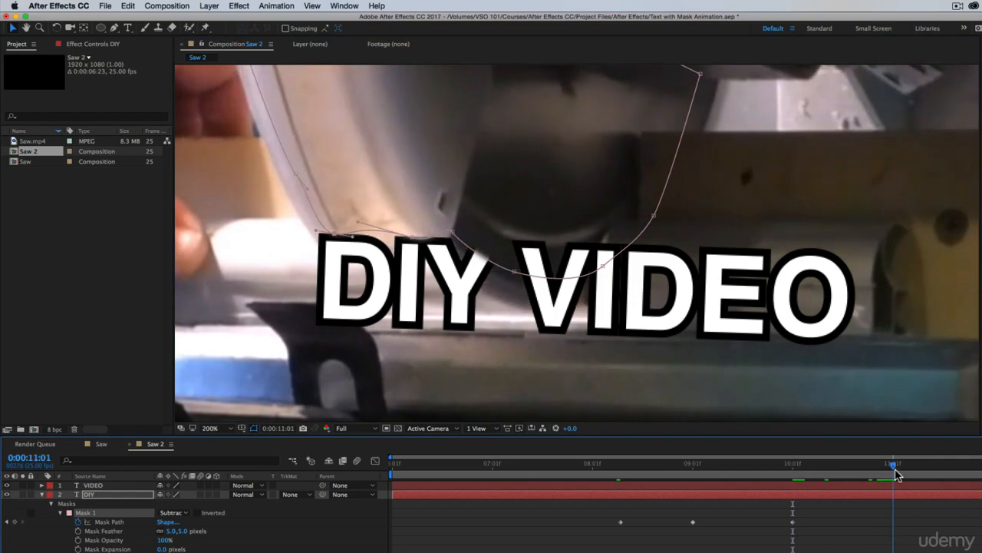
click(110, 522)
mouse_move(514, 275)
mouse_down()
mouse_move(512, 290)
mouse_move(501, 286)
mouse_up()
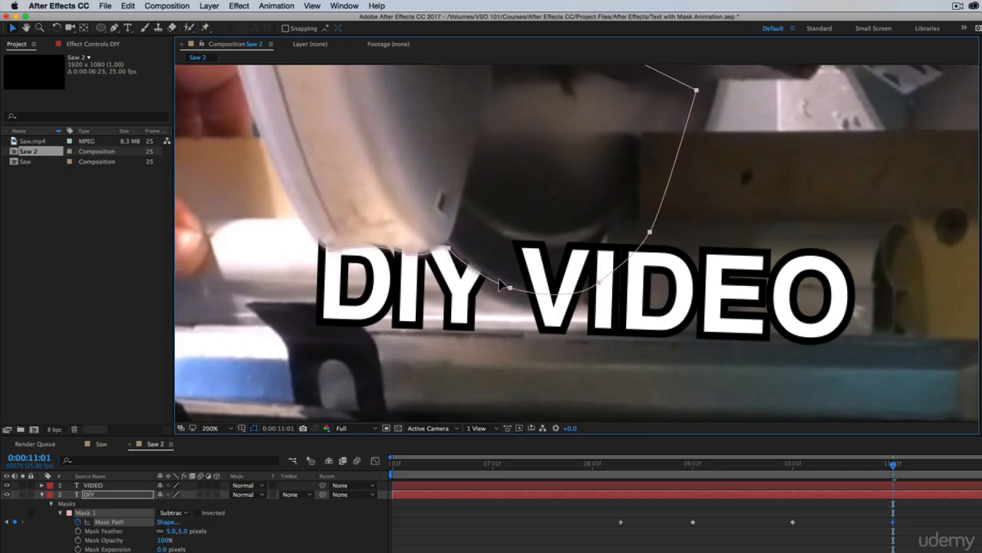
click(68, 508)
drag(511, 287, 511, 298)
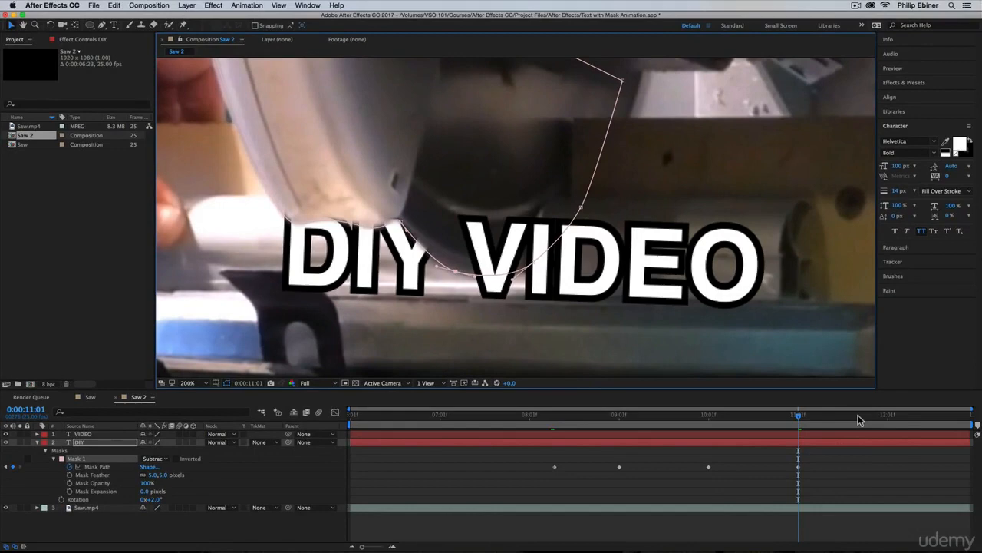
At 0:00:12:01, move the whole DIY mask down with the saw and nudge its two lowest points up to the blade's edge
click(887, 415)
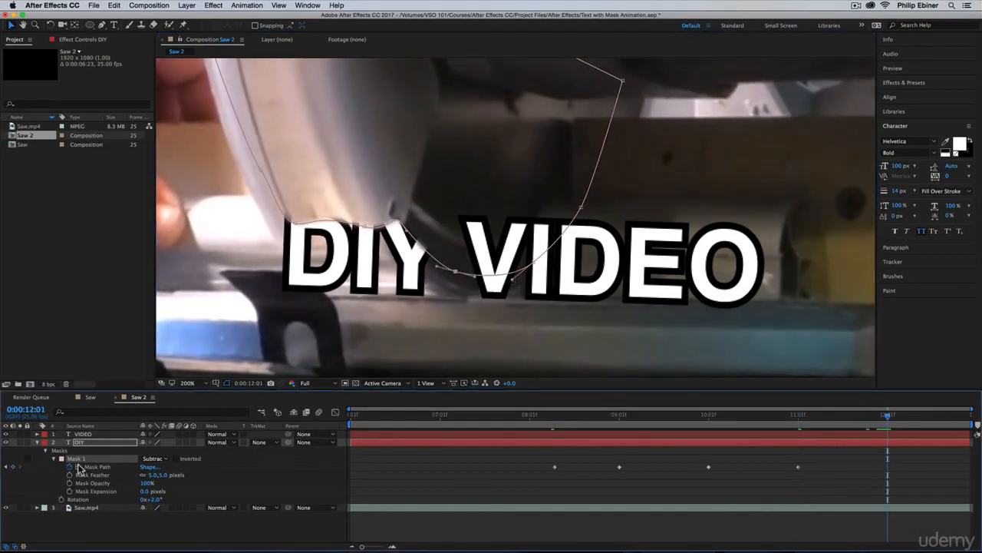
click(100, 466)
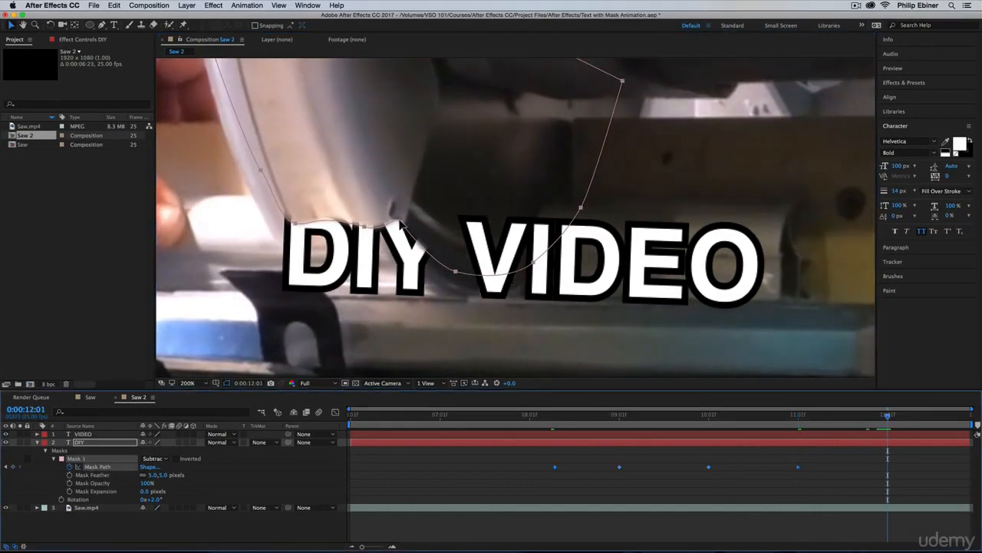
drag(401, 224, 395, 254)
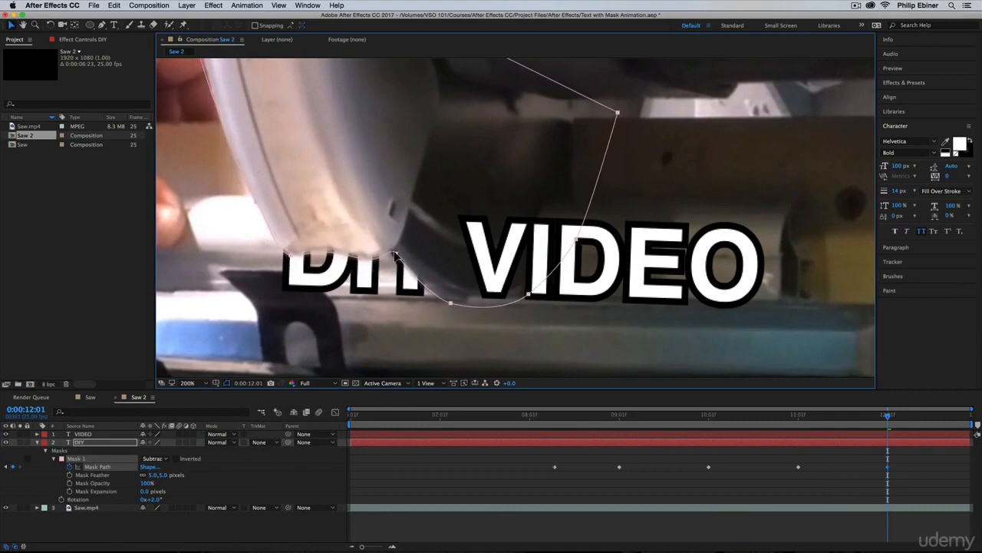
click(66, 453)
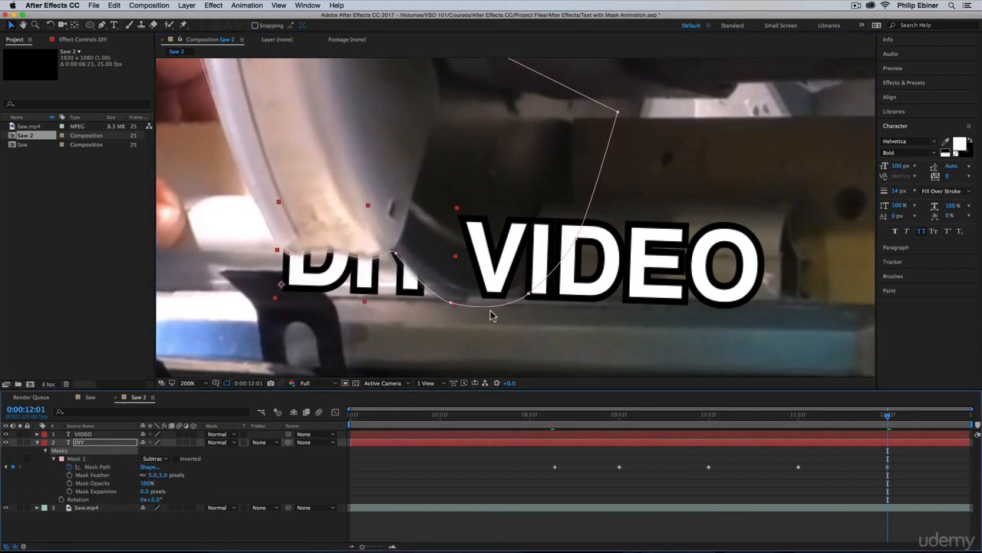
click(453, 300)
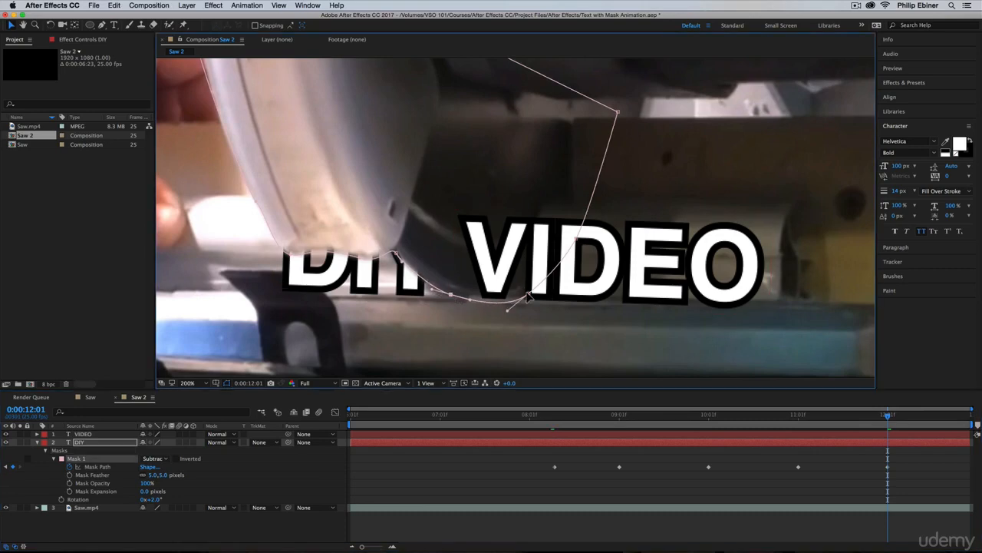
drag(528, 296, 531, 291)
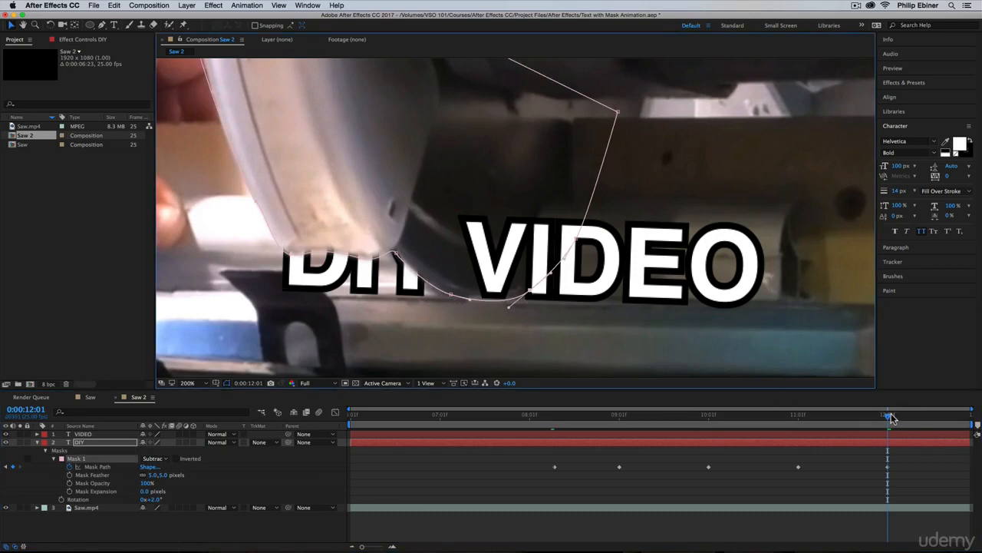
At 0:00:12:23, move the whole DIY mask straight down until it covers the entire word DIY
drag(891, 418, 975, 427)
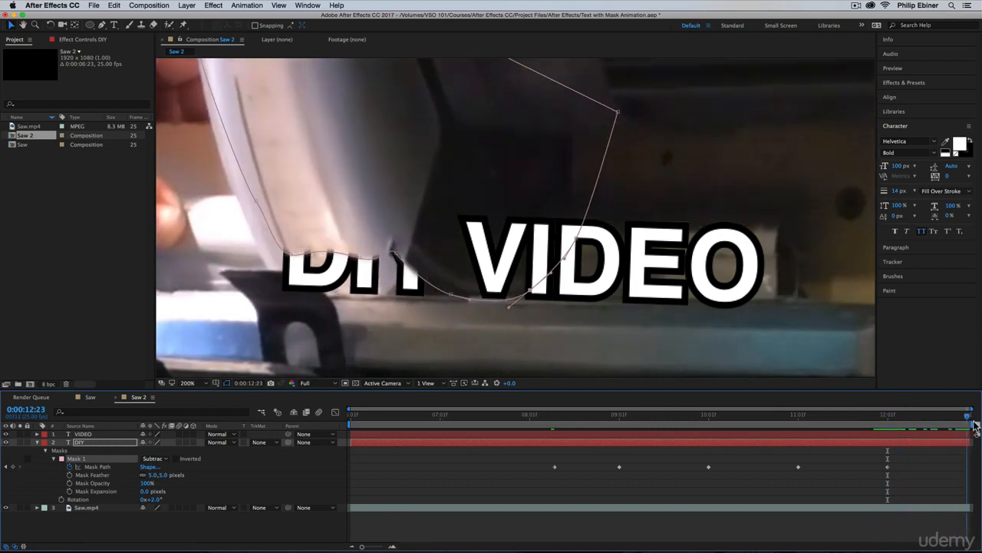
click(97, 466)
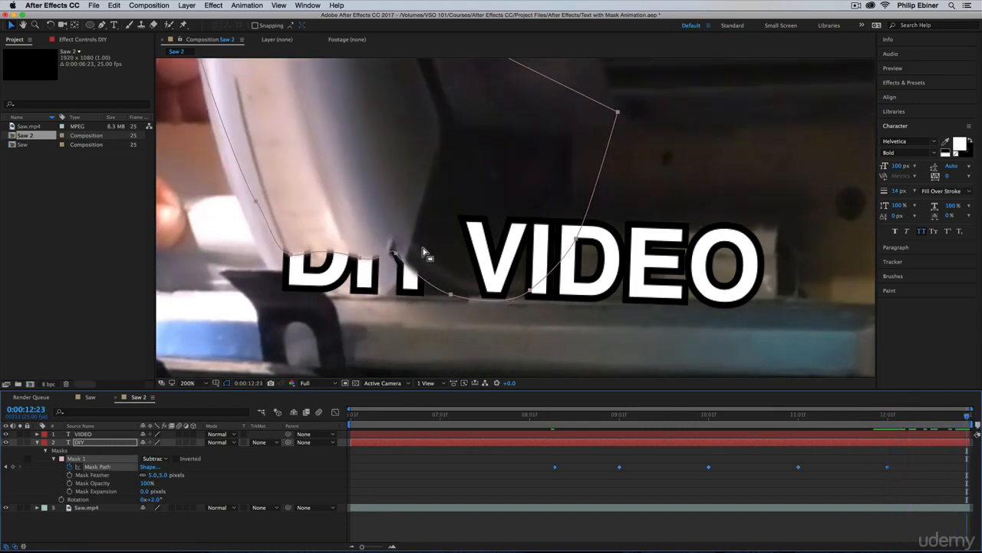
drag(395, 253, 395, 295)
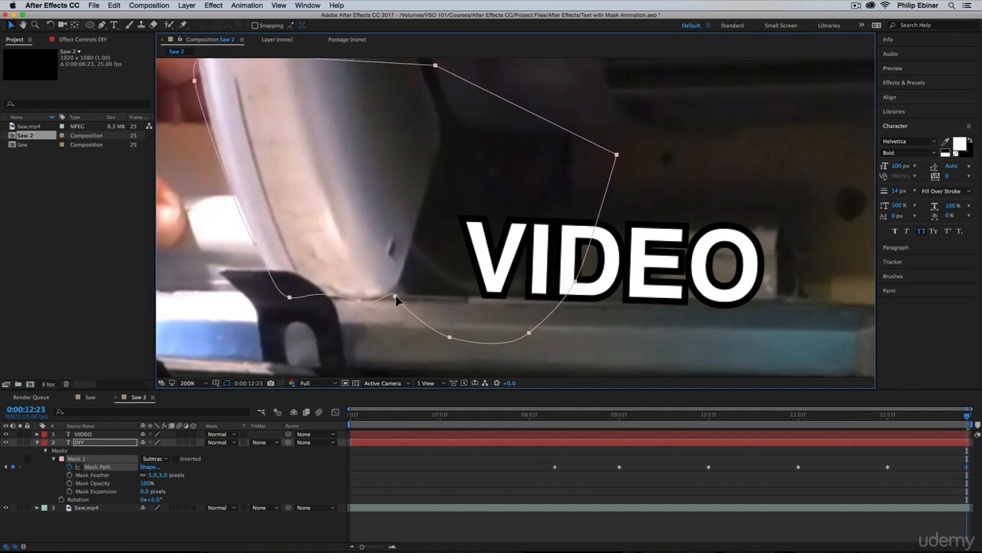
Deselect the mask and preview the cutting animation from 0:00:08:04
click(779, 480)
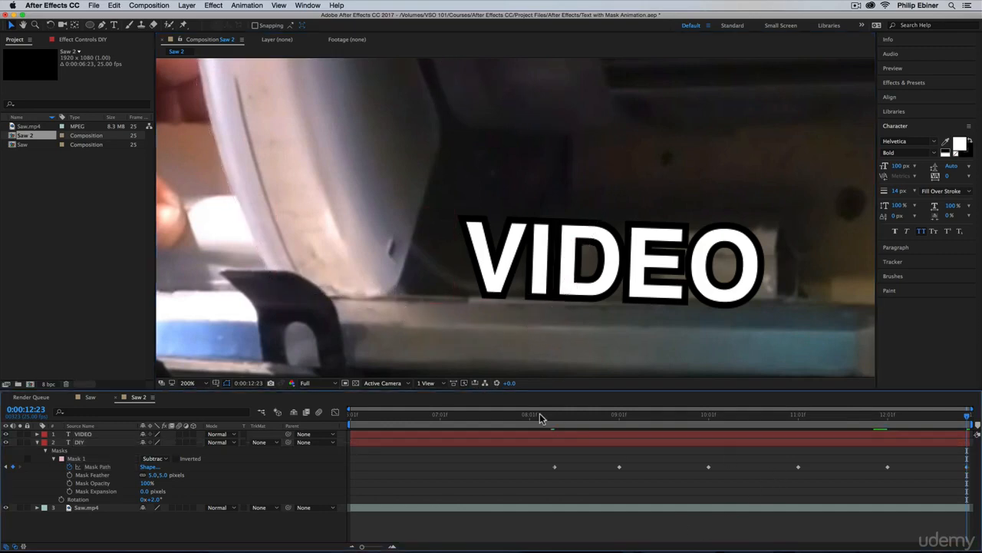
click(539, 415)
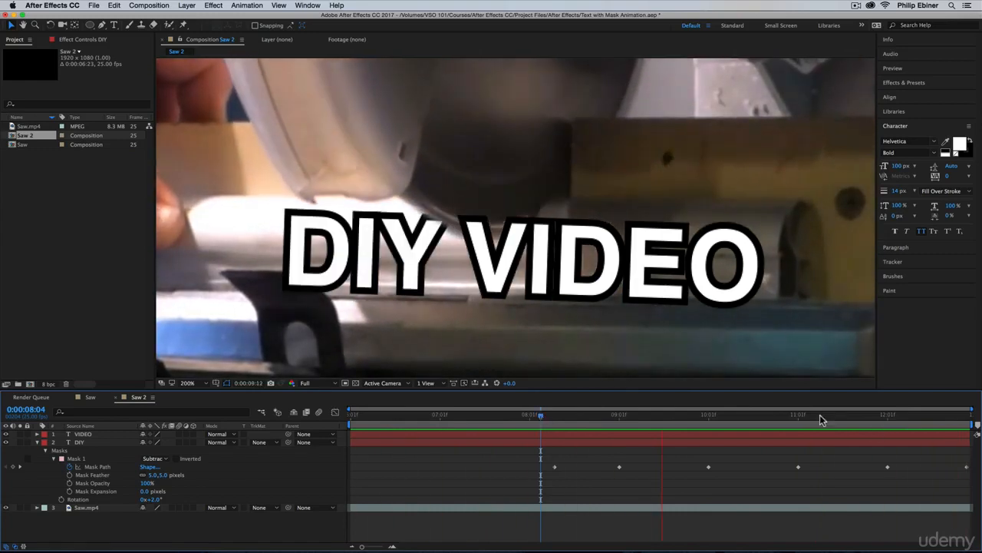
key(space)
Adjust the DIY mask keyframe at 0:00:12:01 by shifting the whole mask slightly left to match the guard
drag(808, 415, 888, 432)
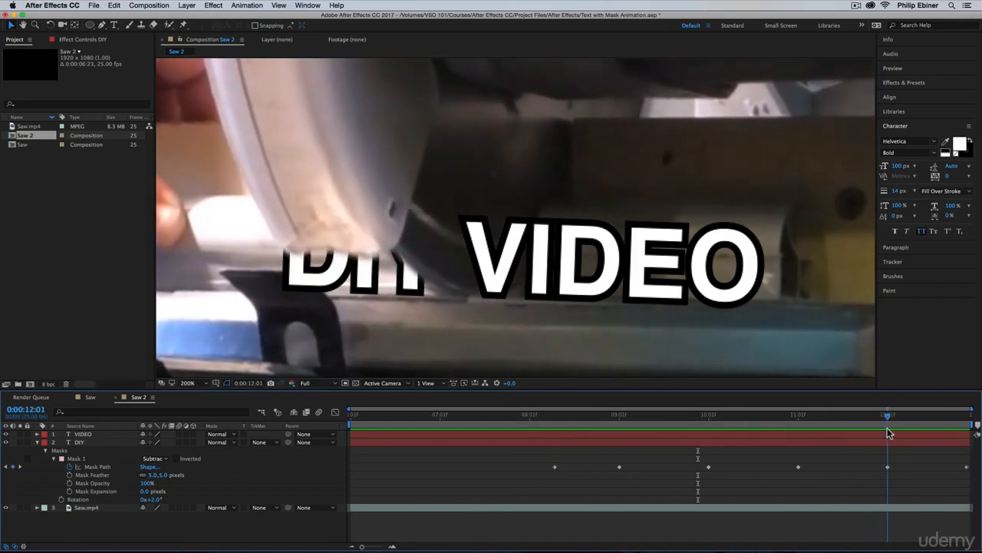
click(888, 468)
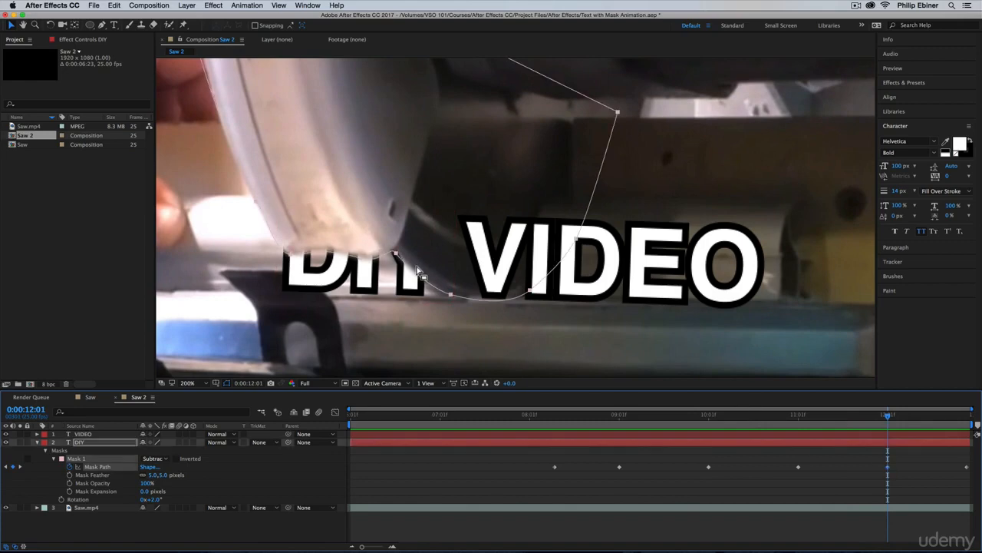
mouse_move(396, 253)
mouse_down()
mouse_move(394, 268)
mouse_move(398, 250)
mouse_move(390, 256)
mouse_up()
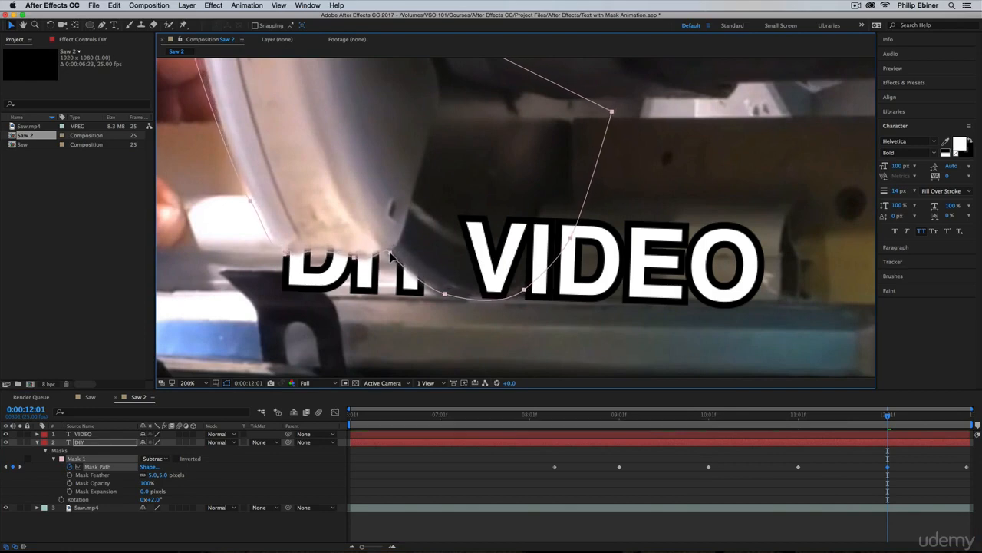
Add DIY mask path keyframes at 0:00:12:06 and 0:00:12:12, nudging the whole mask up slightly at each to follow the guard
drag(888, 415, 906, 416)
drag(393, 265, 393, 261)
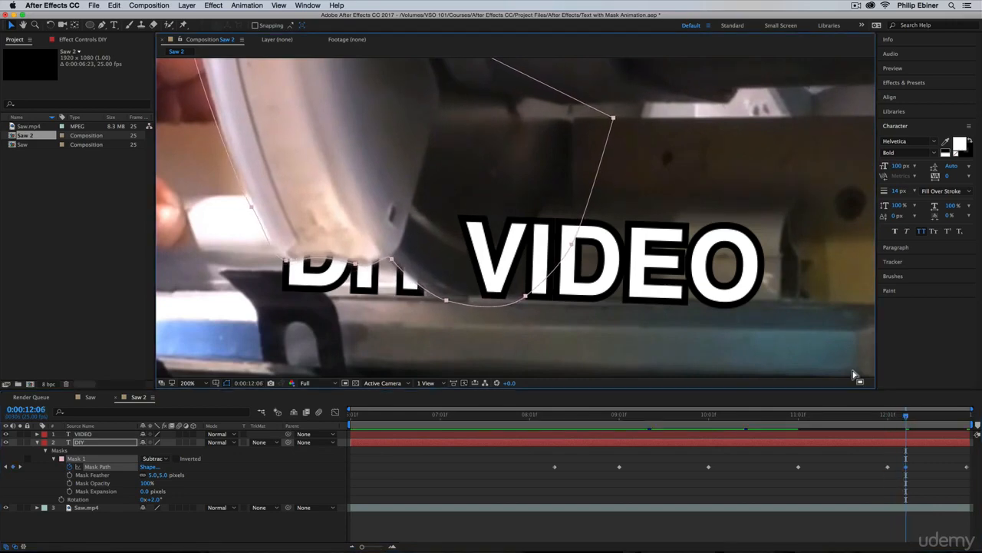
drag(914, 416, 928, 416)
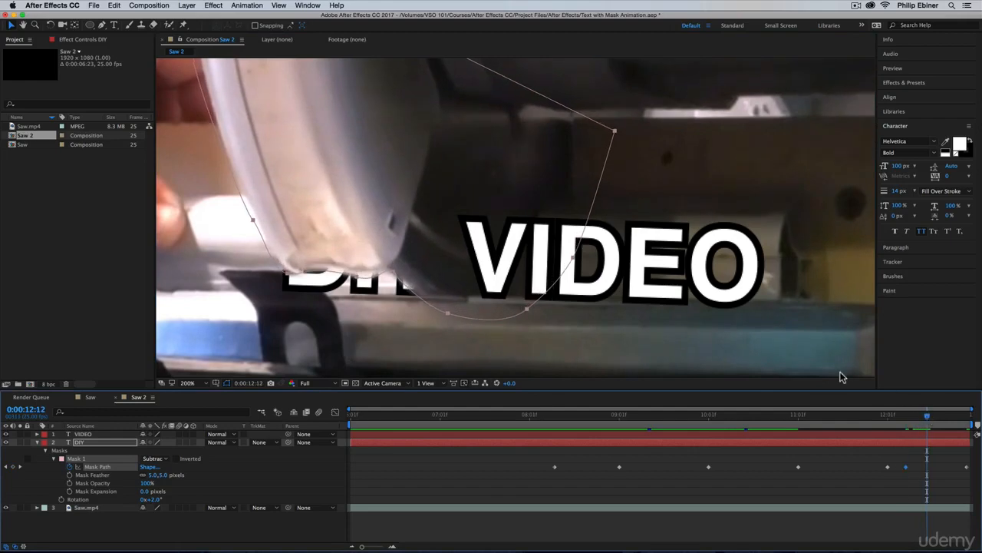
drag(391, 272, 390, 265)
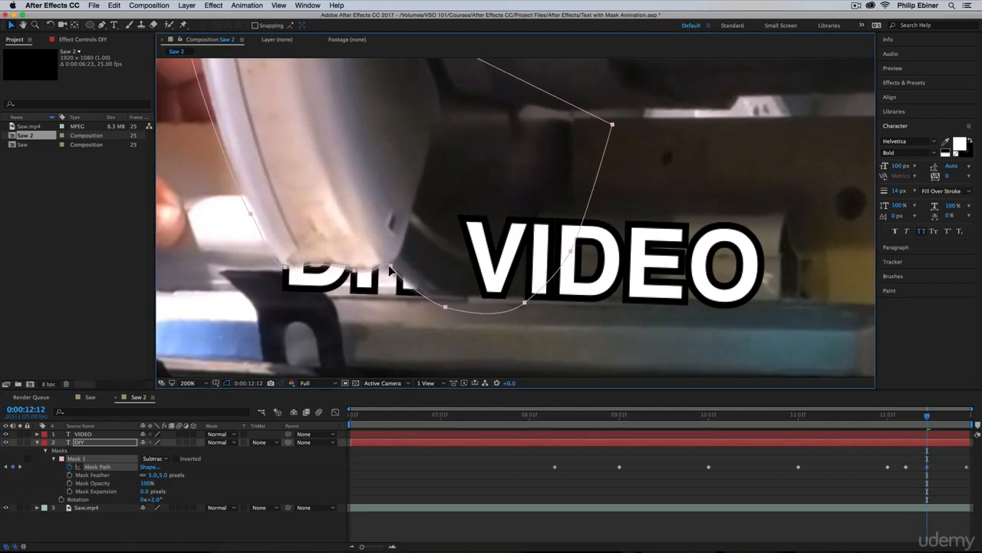
Fit the whole frame in the viewer, deselect the mask and preview the animation from 0:00:07:14
drag(930, 416, 781, 416)
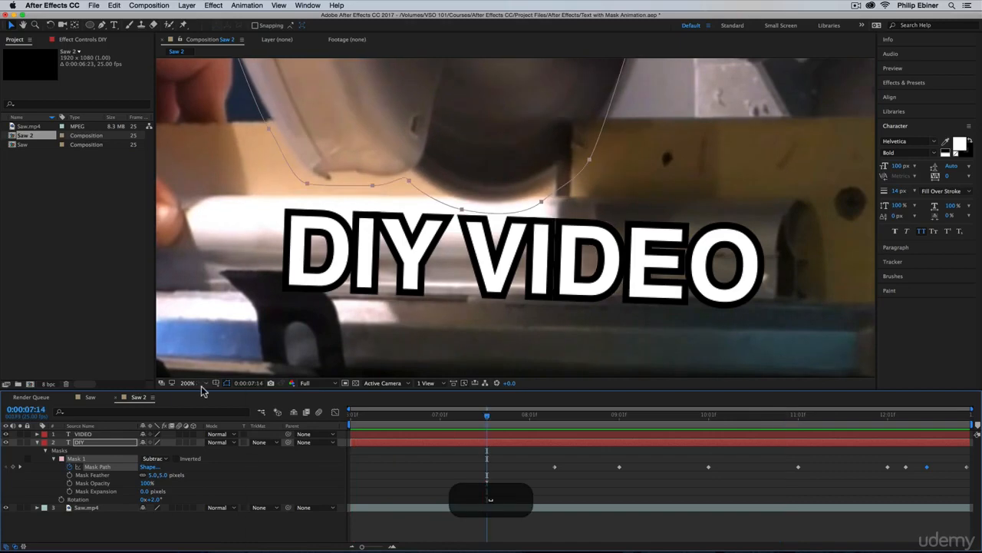
click(187, 383)
click(197, 399)
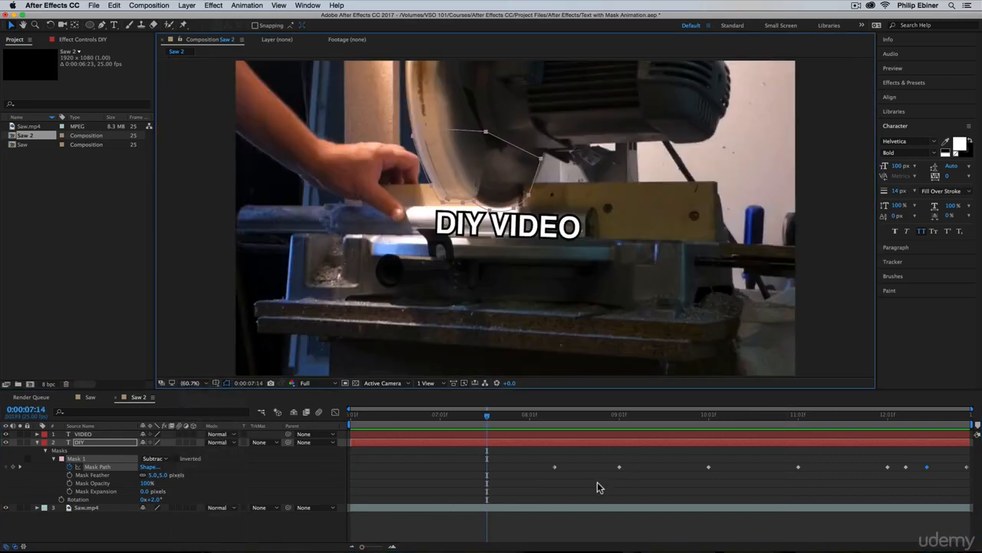
click(532, 480)
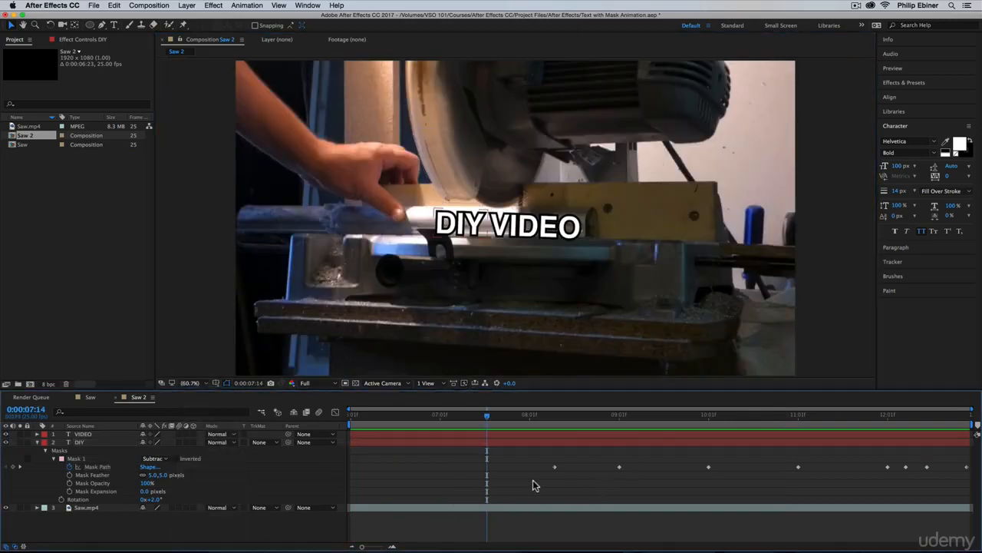
key(space)
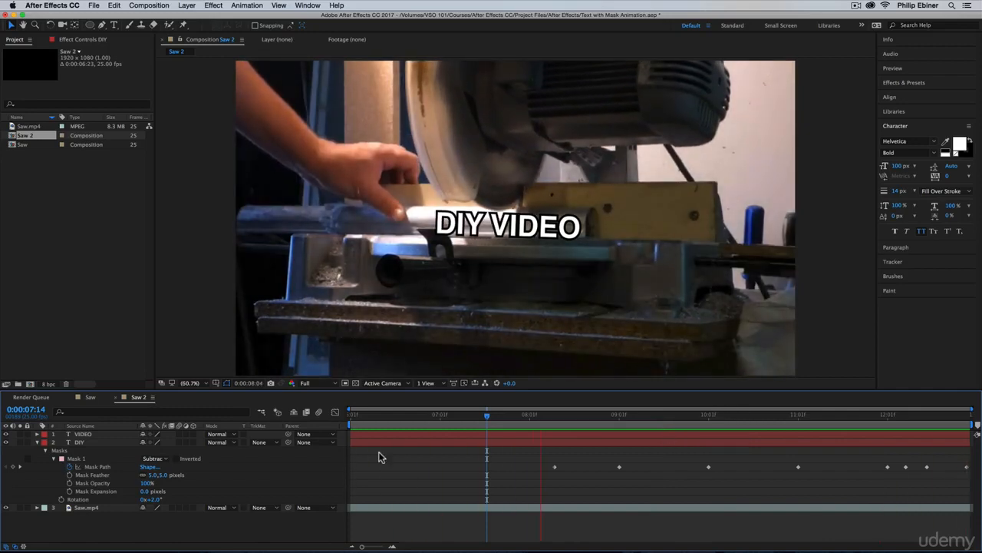
key(space)
Scrub through the finished Saw composition to examine how VIDEO tilts during the cut, and return to Saw 2
click(90, 397)
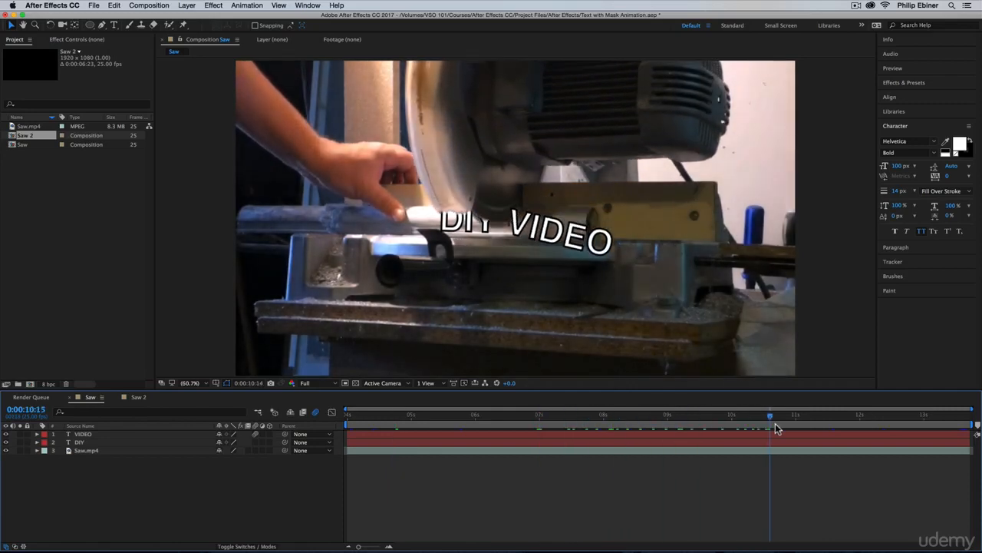
drag(785, 424, 671, 421)
click(135, 397)
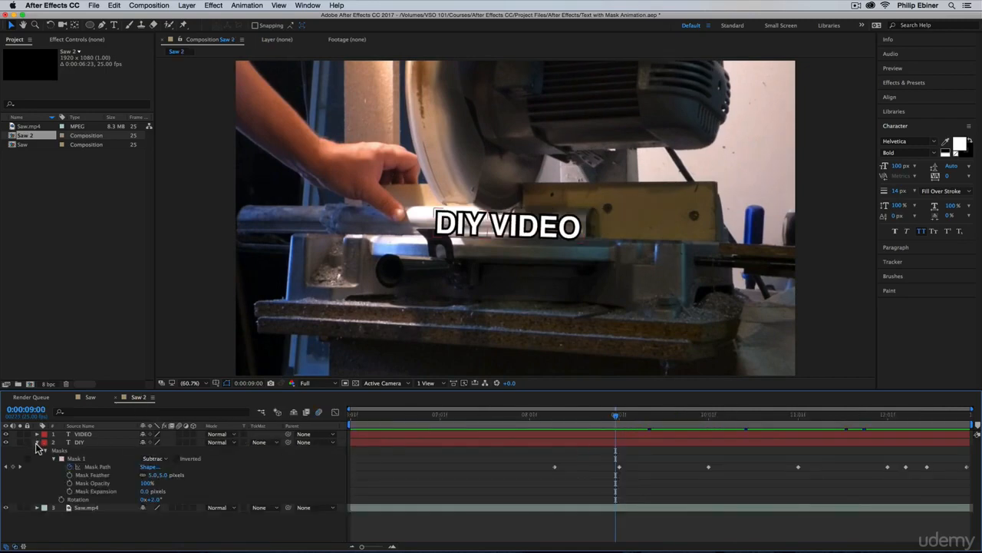
At 0:00:09:01, show the VIDEO layer's rotation and move its anchor point to the lower-left corner of the word
click(37, 443)
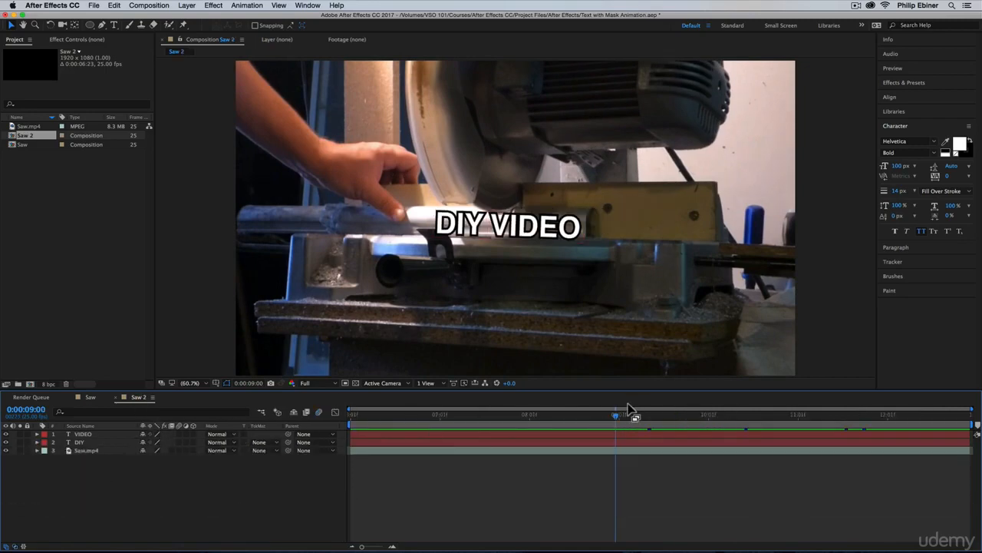
mouse_move(615, 416)
mouse_down()
mouse_move(760, 416)
mouse_move(605, 425)
mouse_move(668, 421)
mouse_move(619, 426)
mouse_up()
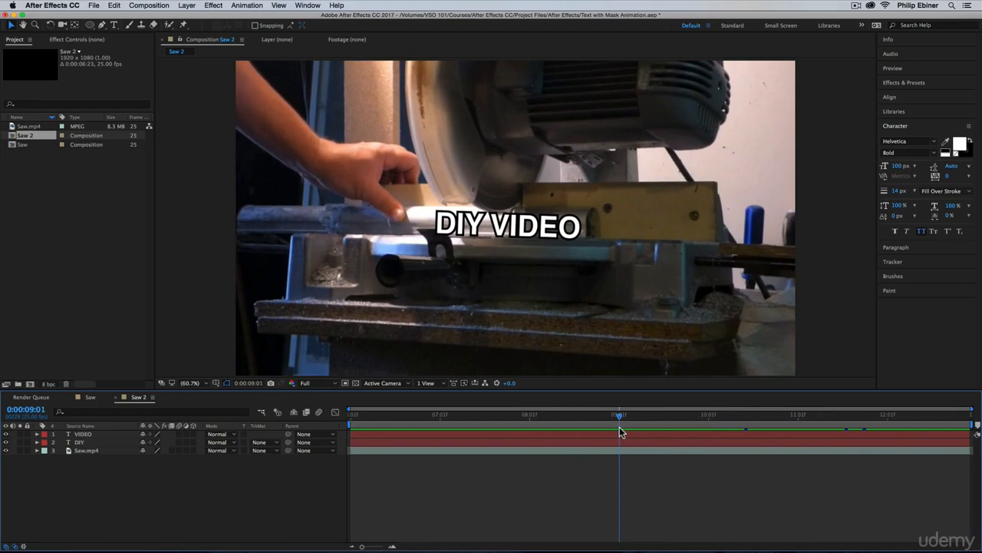
click(80, 434)
key(r)
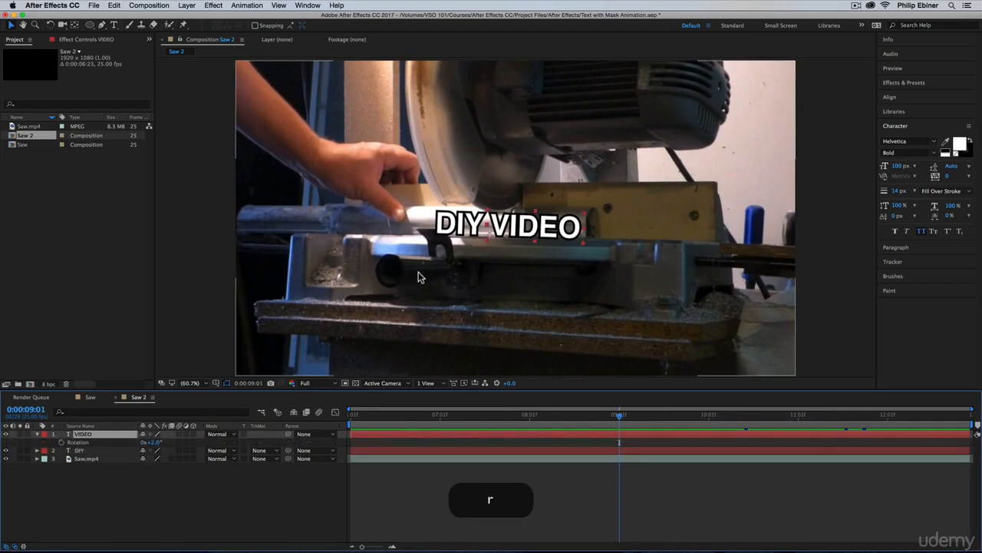
click(75, 26)
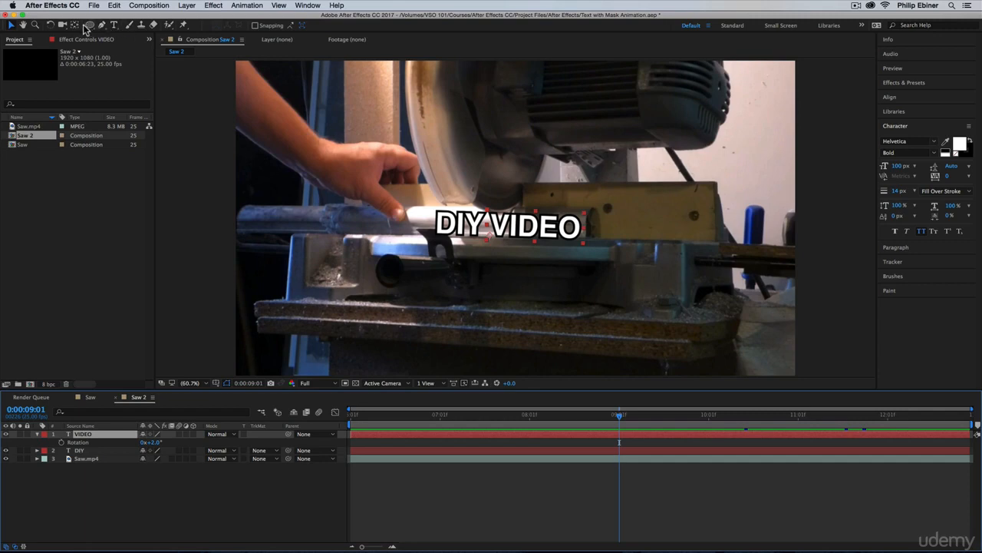
click(523, 244)
drag(515, 236, 487, 241)
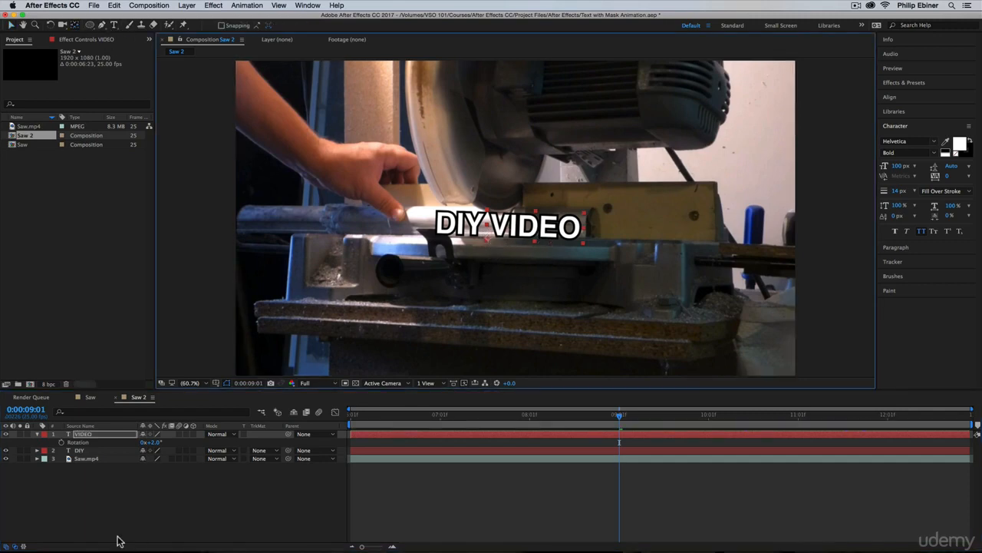
Try rotating VIDEO around its lower-left and upper-right corners, undo each rotation, and return the anchor point to the lower-left corner
drag(150, 442, 169, 451)
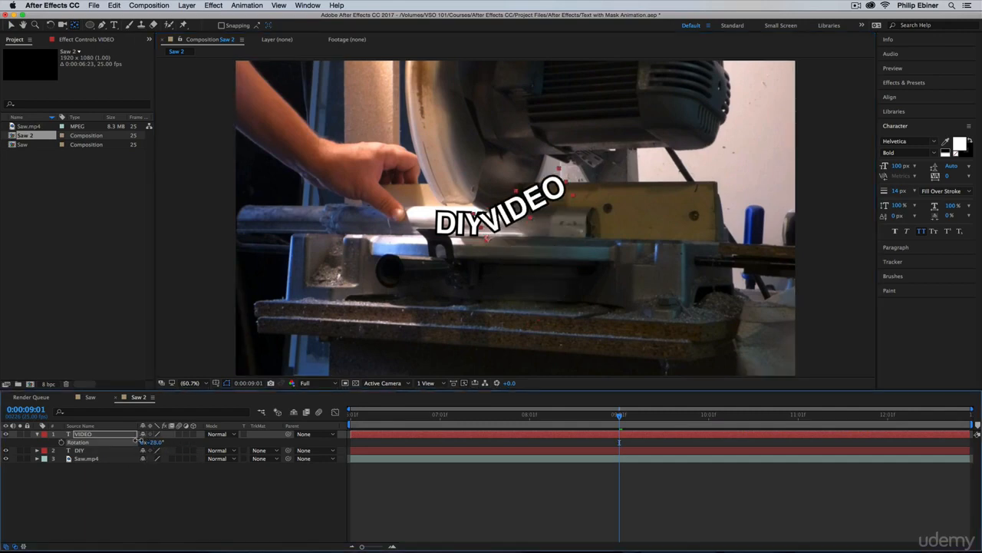
key(super+z)
drag(486, 238, 583, 212)
mouse_move(158, 449)
mouse_down()
mouse_move(178, 449)
mouse_move(158, 449)
mouse_move(169, 452)
mouse_up()
key(super+z)
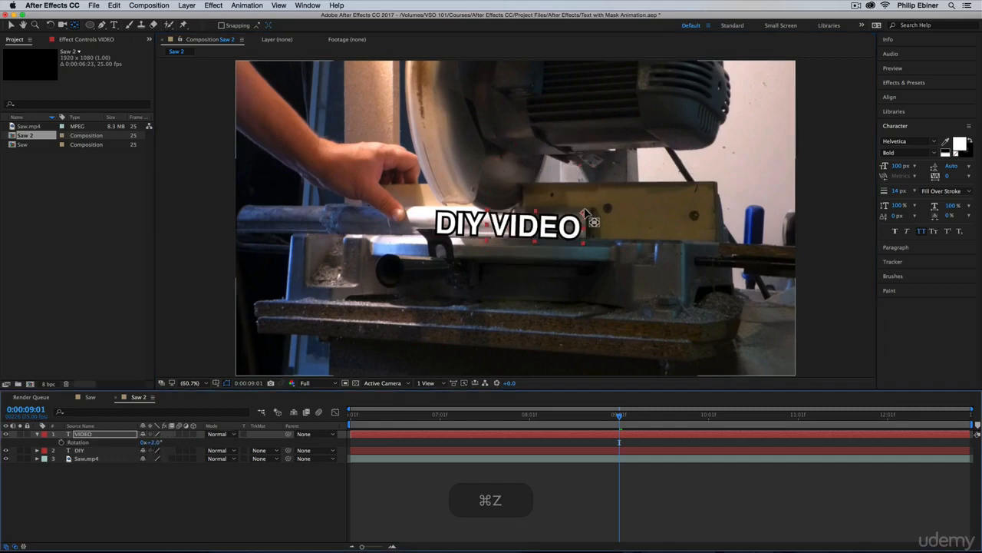
drag(583, 212, 486, 237)
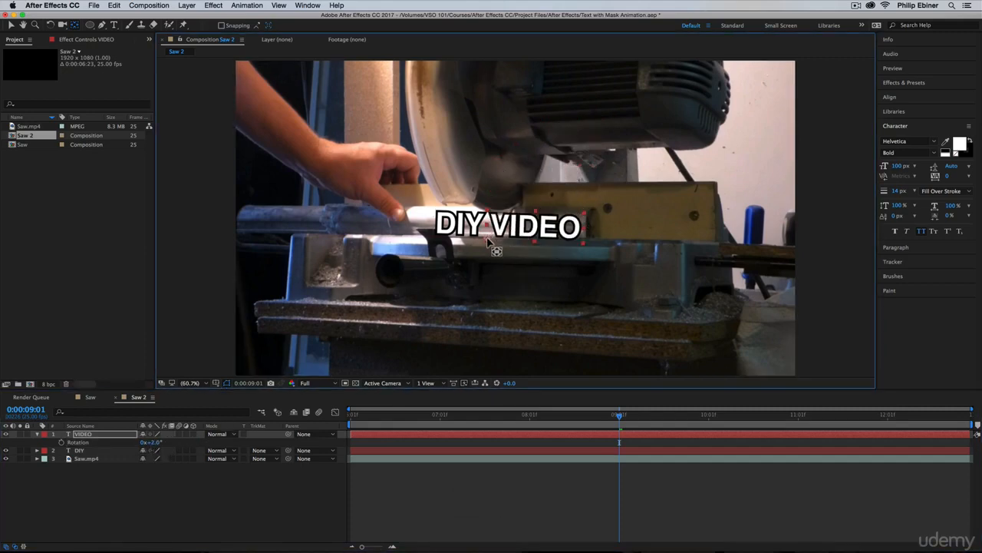
Keyframe VIDEO's rotation starting at 0:00:09:01, set it to 22° at 0:00:11:18, and preview the tilt from 0:00:08:22
click(62, 443)
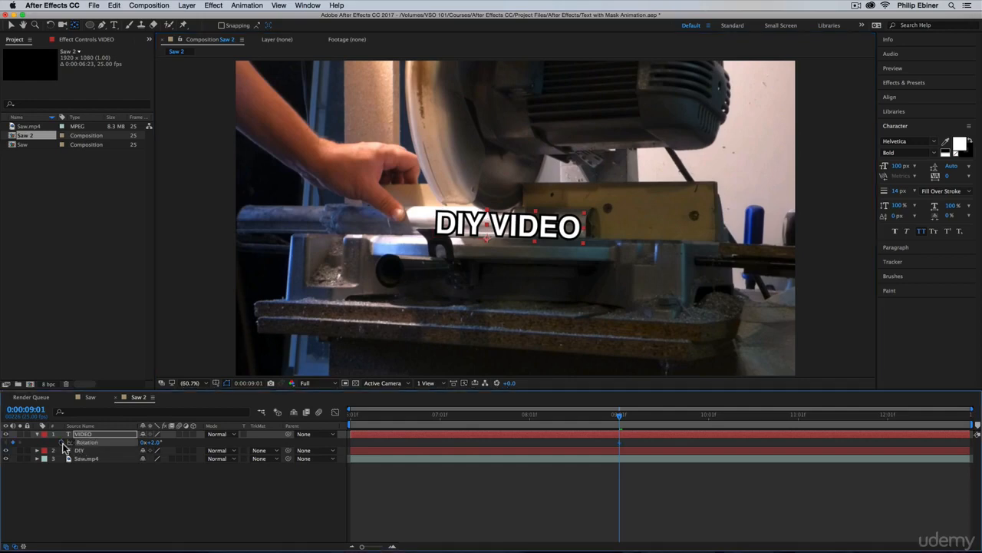
drag(625, 417, 860, 422)
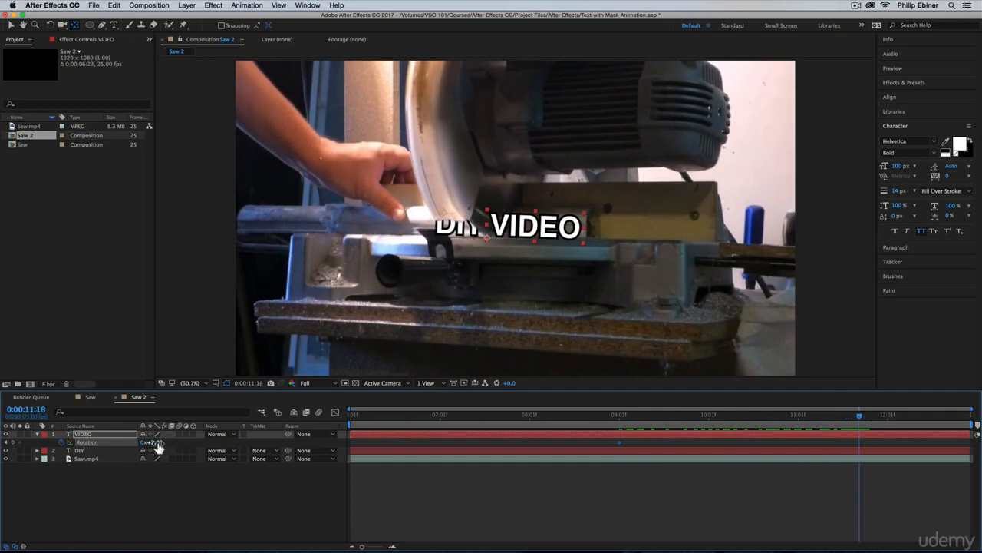
drag(156, 443, 171, 447)
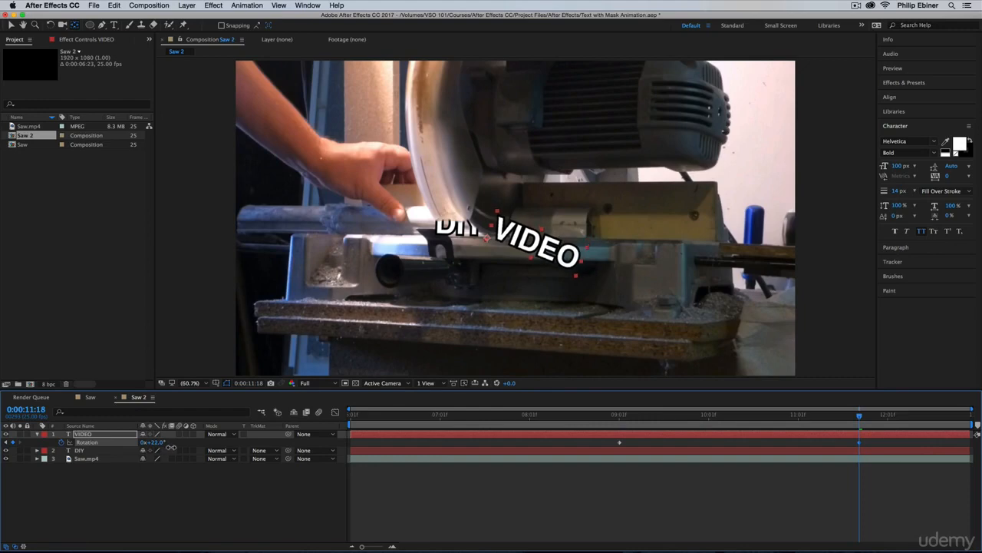
click(605, 415)
key(space)
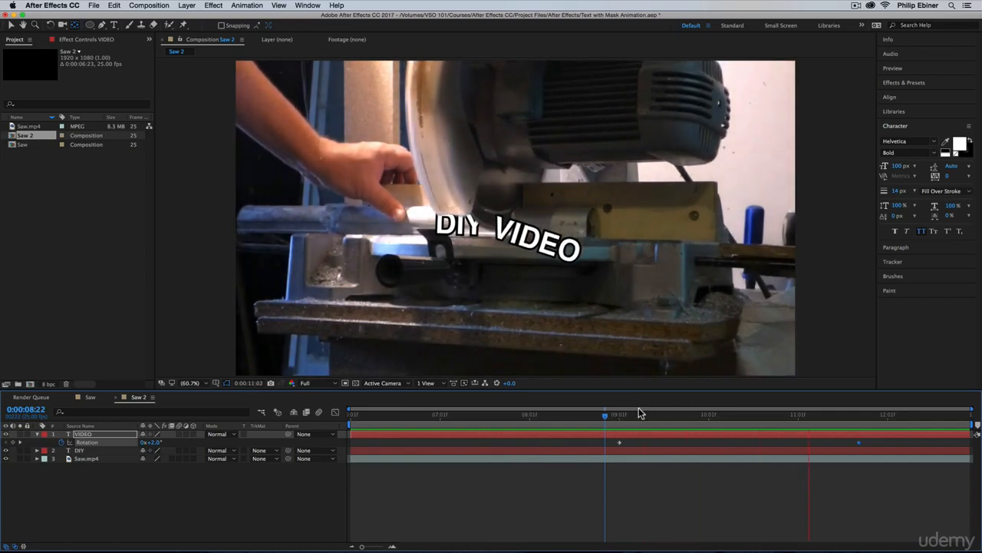
Keyframe VIDEO's position starting at 0:00:11:18, drop it to Y 1207.5 at 0:00:12:11, and enable motion blur
key(space)
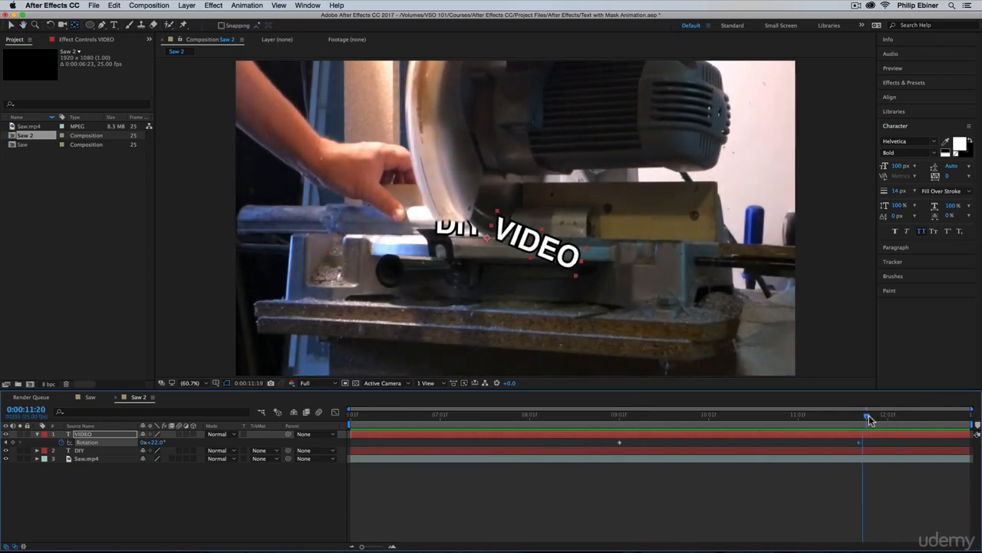
mouse_move(869, 418)
mouse_down()
mouse_move(857, 419)
mouse_move(927, 420)
mouse_move(860, 425)
mouse_up()
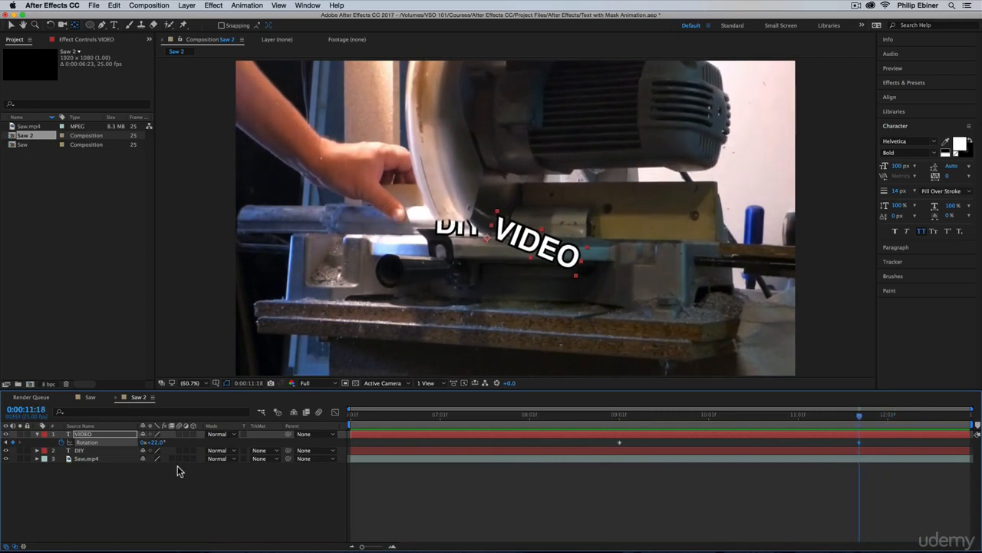
key(p)
click(63, 443)
drag(873, 421, 925, 418)
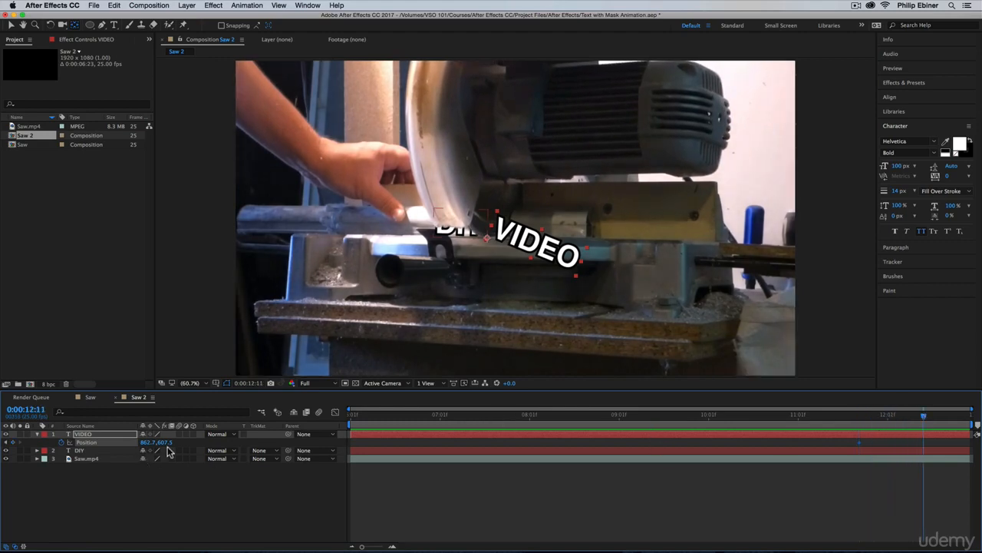
drag(167, 446, 500, 372)
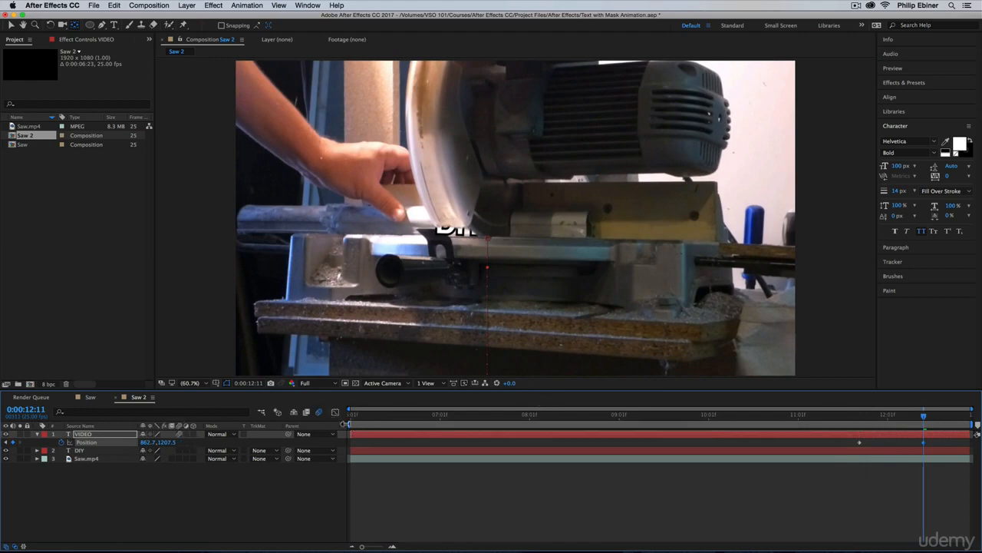
Limit the work area to the fall, moving VIDEO's ending position keyframe to 0:00:12:06 and previewing the faster drop
drag(347, 424, 758, 424)
key(space)
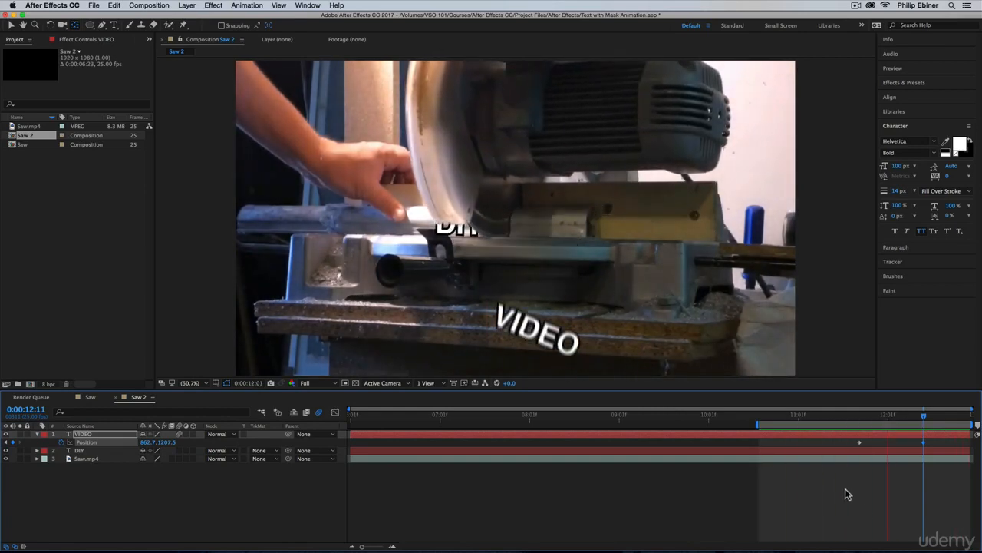
key(space)
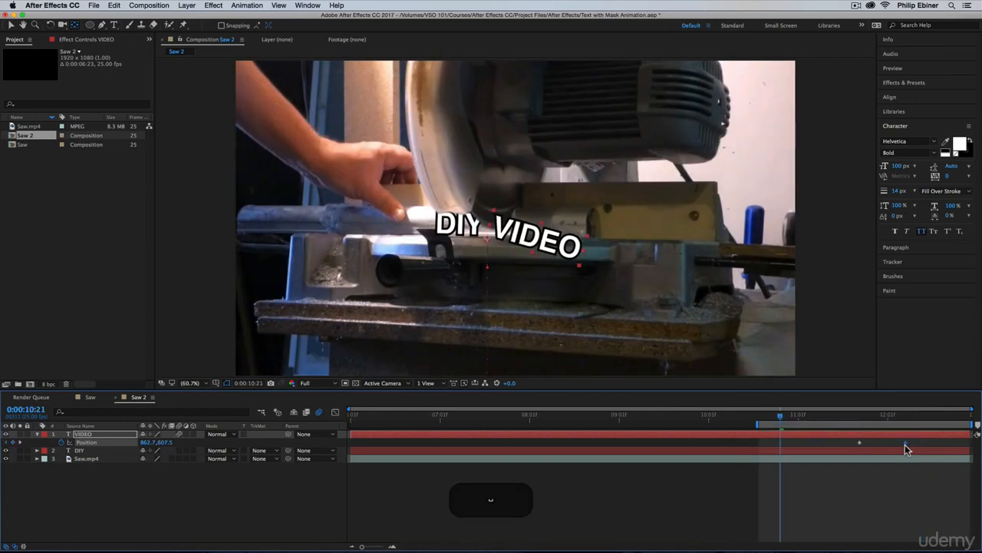
key(space)
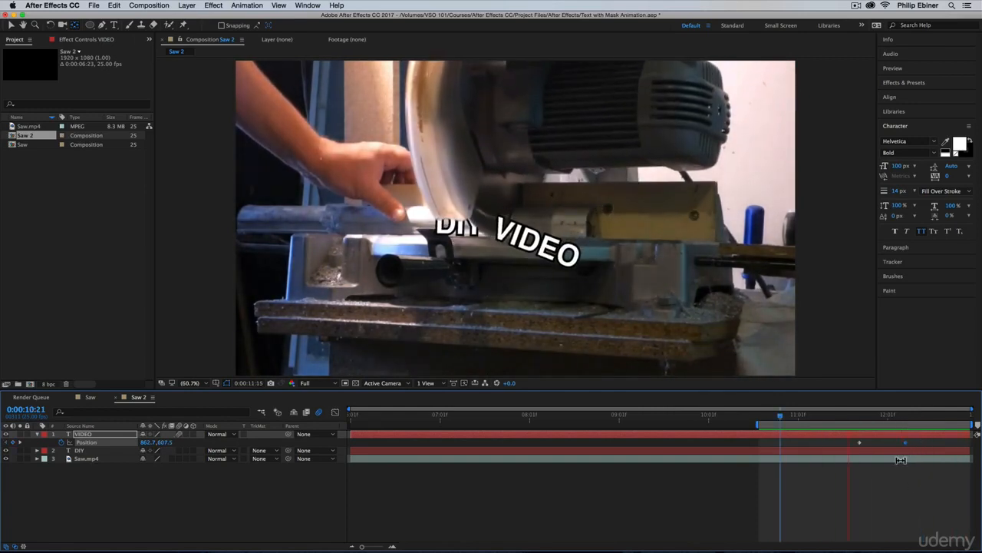
key(space)
Show VIDEO's keyframed properties together, set its rotation to 38° at 0:00:12:06, and preview the fall from 0:00:11:14
click(883, 420)
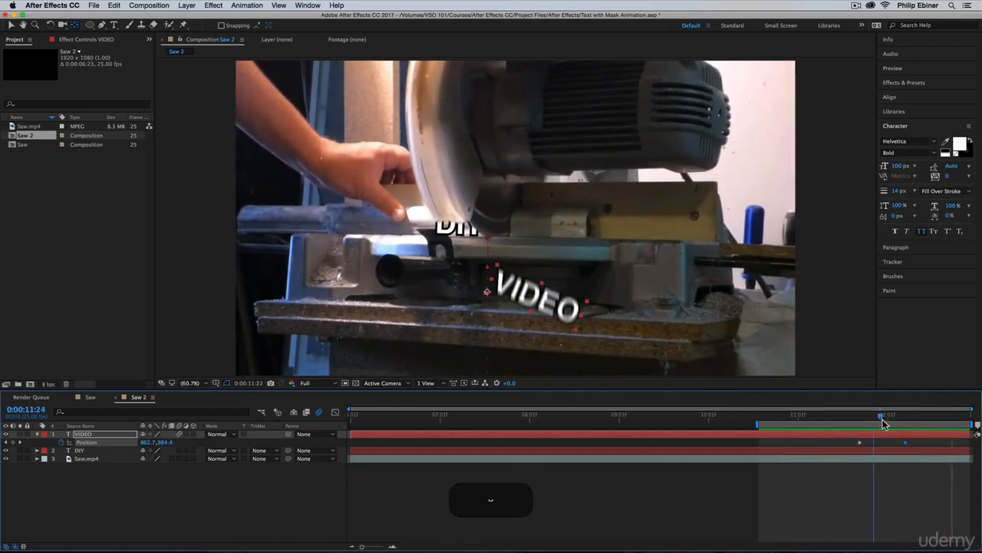
drag(882, 423, 861, 423)
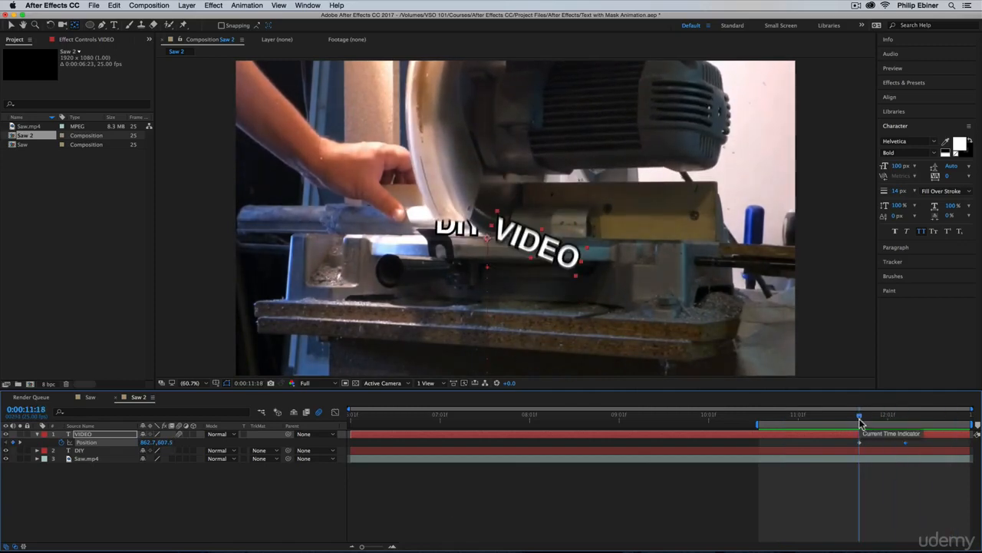
key(u)
key(u)
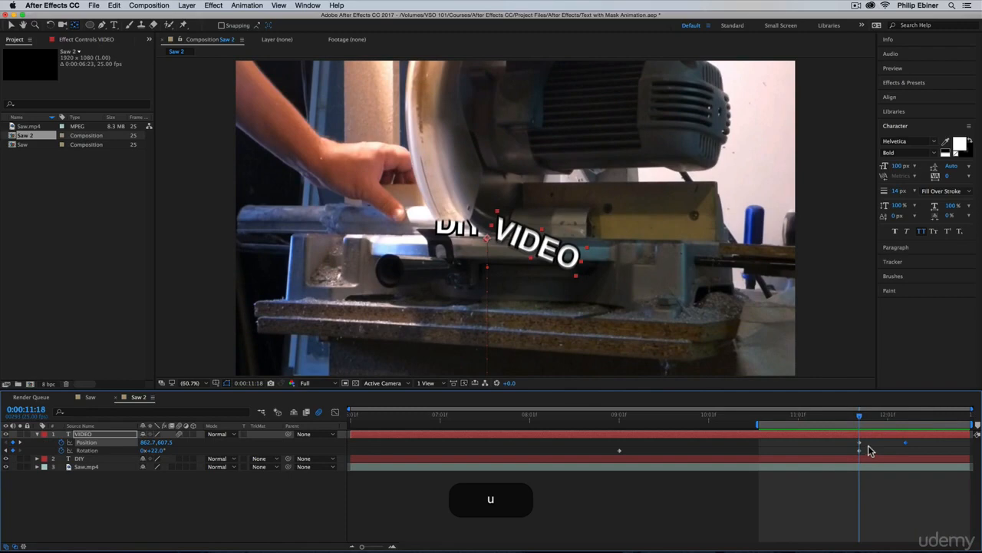
drag(861, 422, 906, 423)
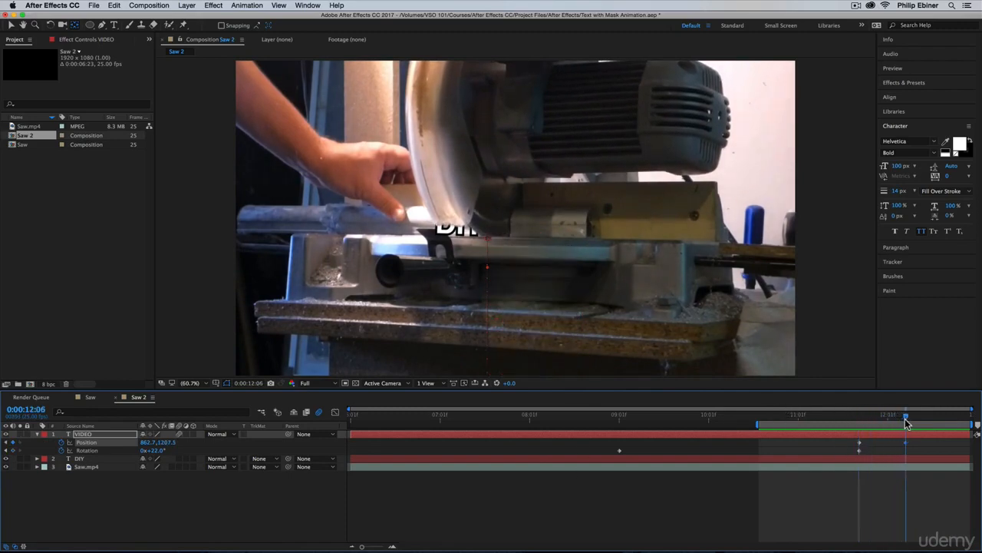
drag(162, 451, 168, 451)
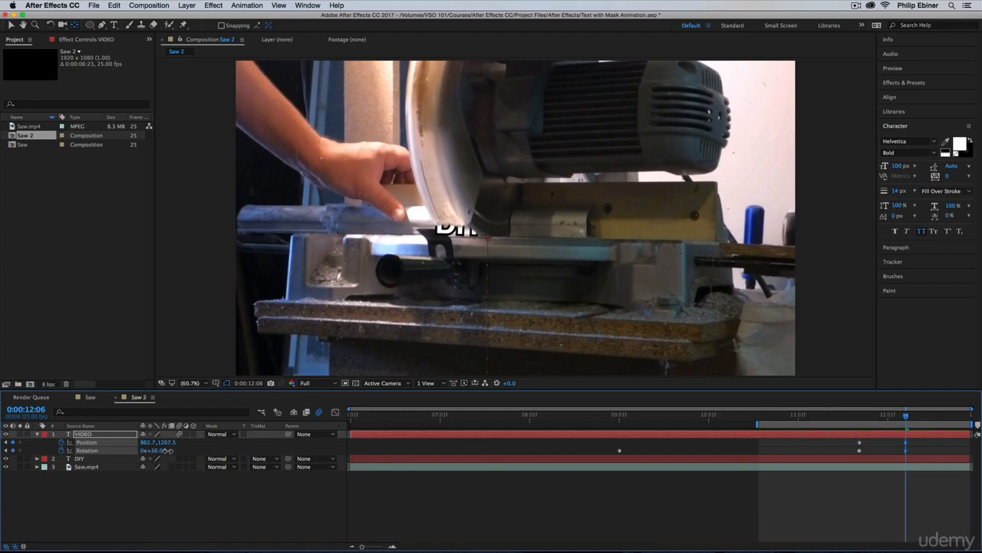
click(847, 416)
key(space)
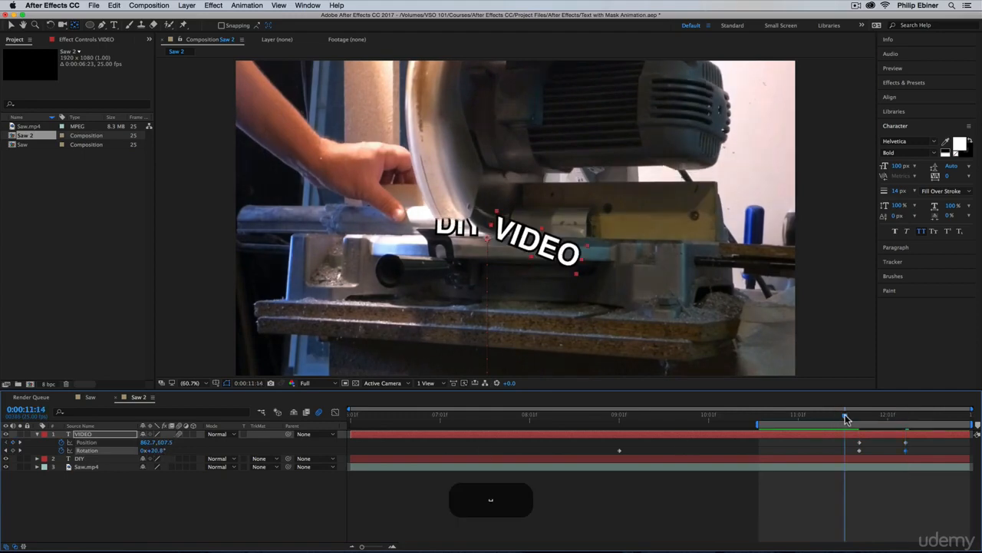
key(space)
Set VIDEO's rotation at 0:00:12:06 to 53° and go back to 0:00:10:23 to review the fall
drag(847, 417, 906, 422)
drag(165, 453, 168, 451)
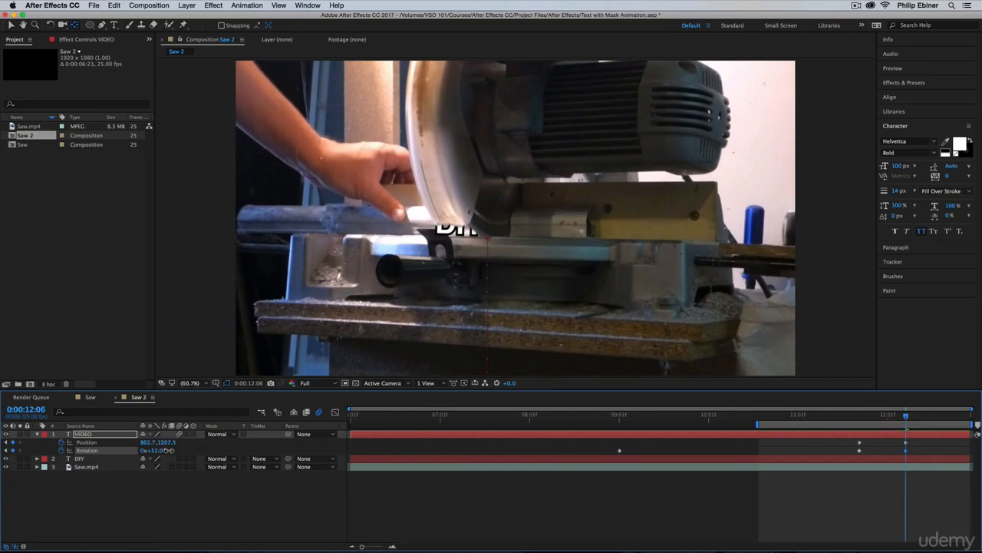
click(788, 418)
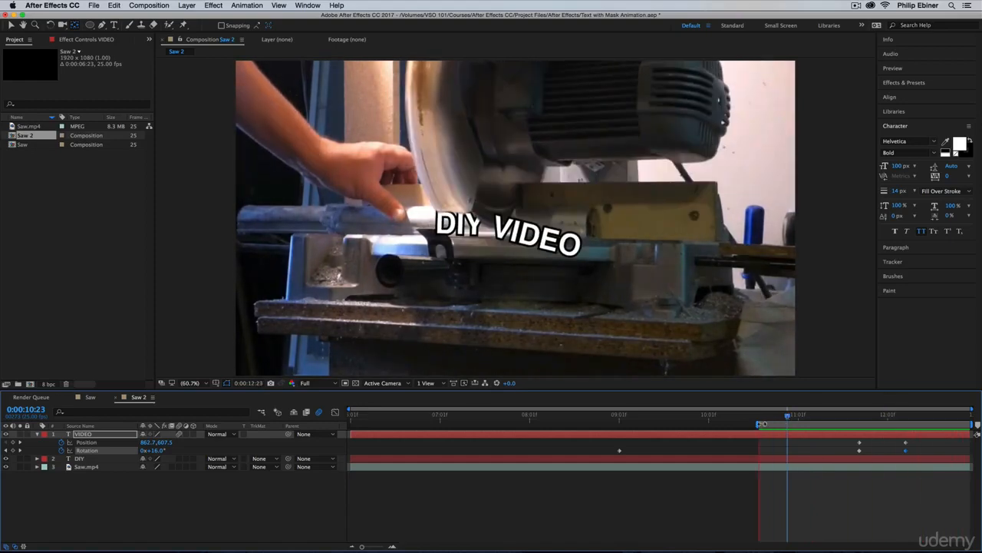
Extend the work area back to the start of the composition and preview the whole animation
key(space)
drag(753, 424, 350, 425)
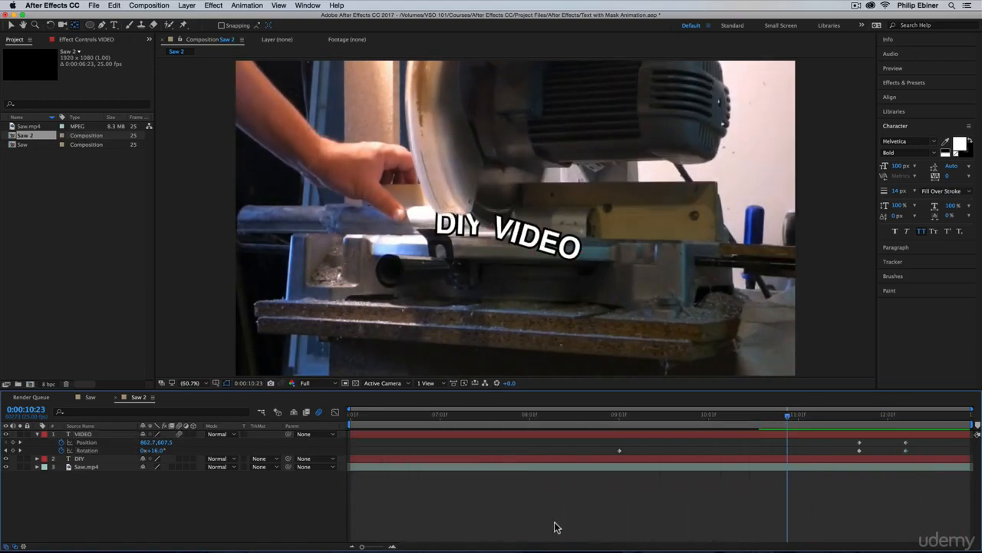
key(space)
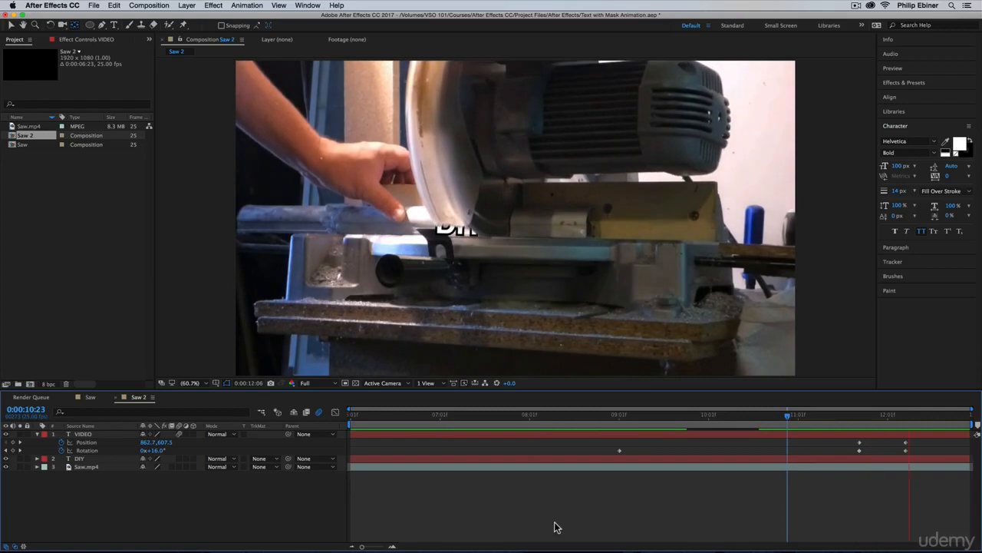